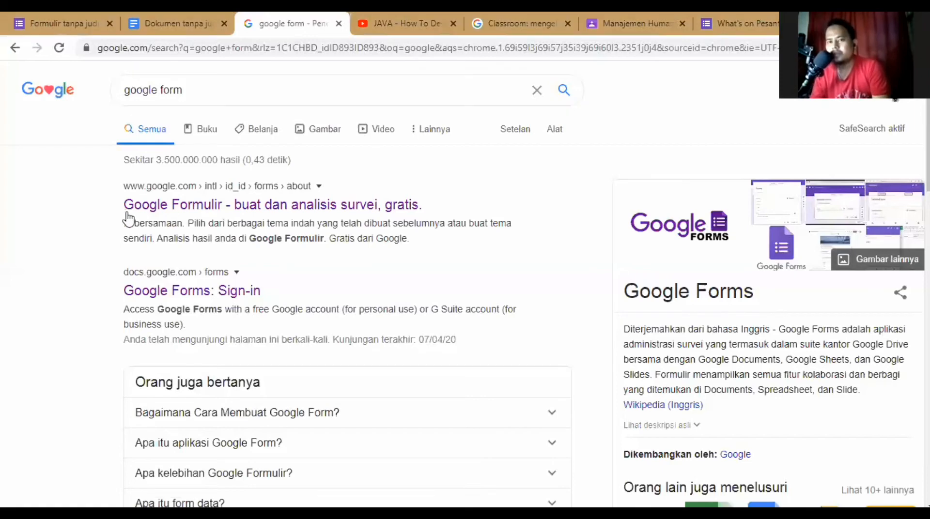
# Open the Google Formulir site from the search results, go to personal Google Forms, and create a new blank form (Kosong).
pyautogui.click(177, 209)
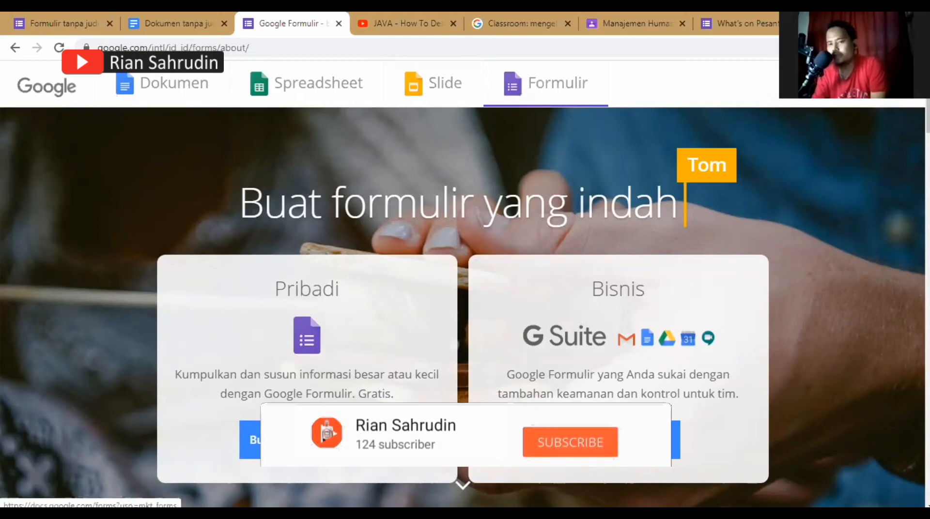
pyautogui.click(307, 439)
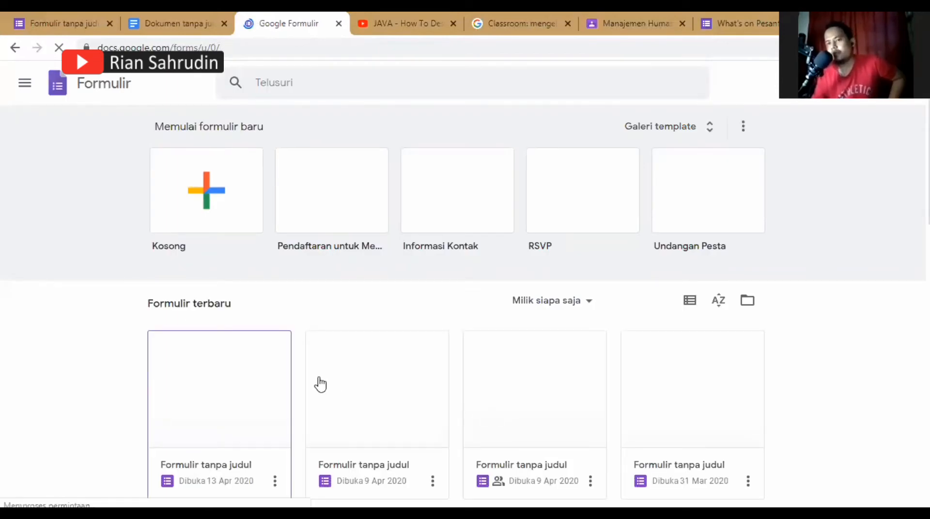
pyautogui.scroll(-1, 276, 379)
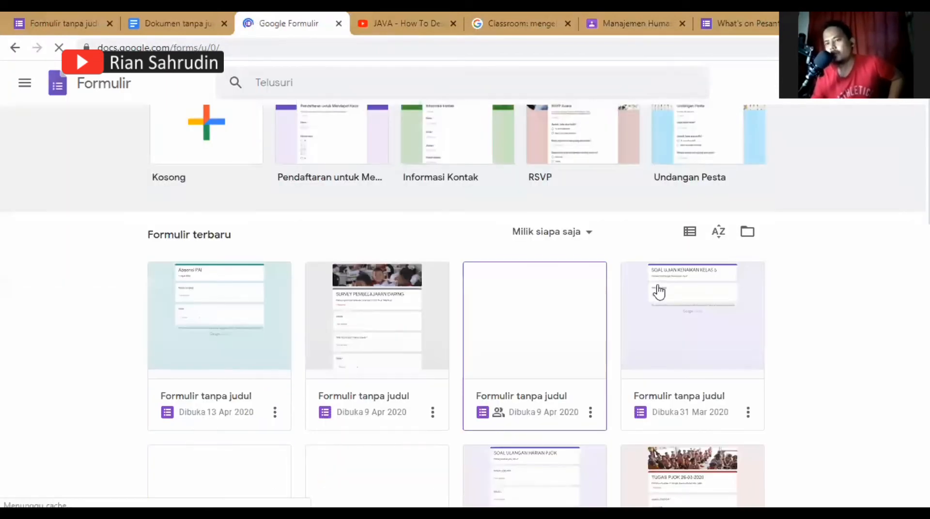
pyautogui.scroll(-1, 659, 292)
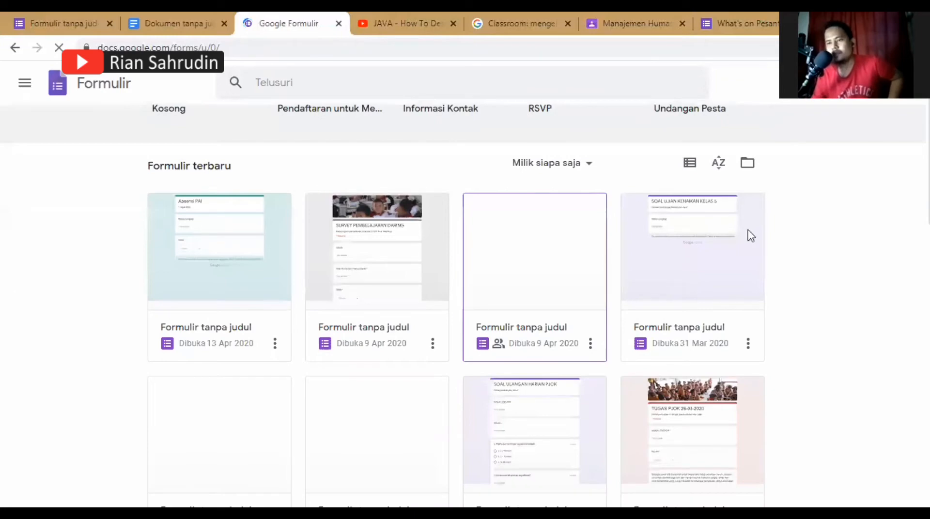
pyautogui.scroll(2, 209, 242)
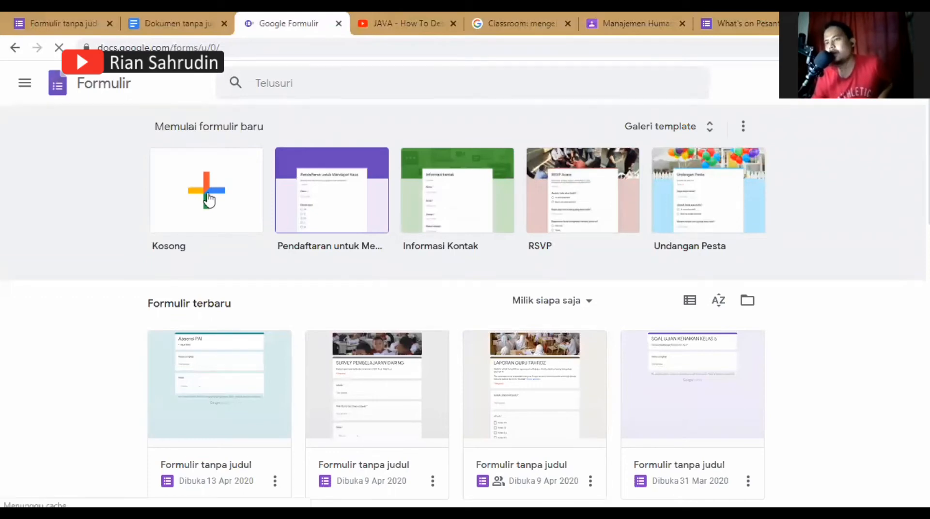
pyautogui.click(205, 208)
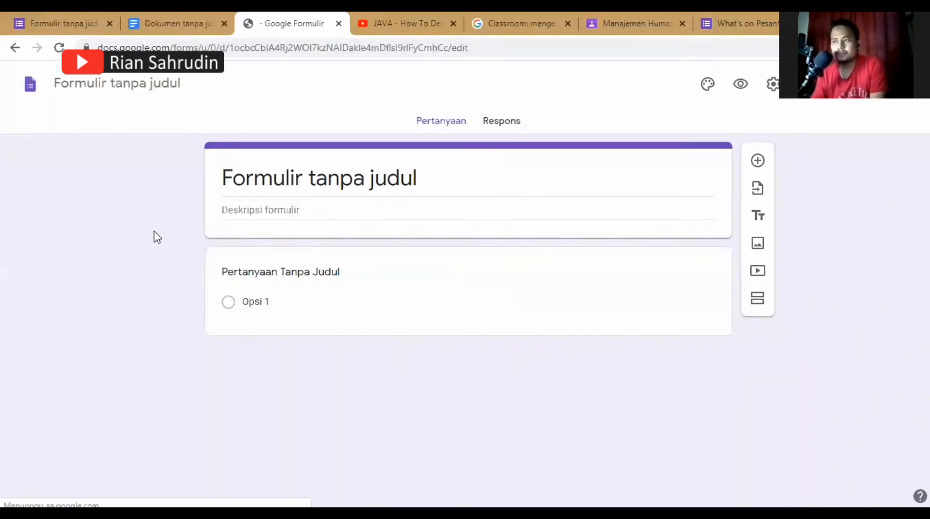
# Replace the form's default title with "SURVEI KEPUASAN KONSUMEN".
pyautogui.click(223, 192)
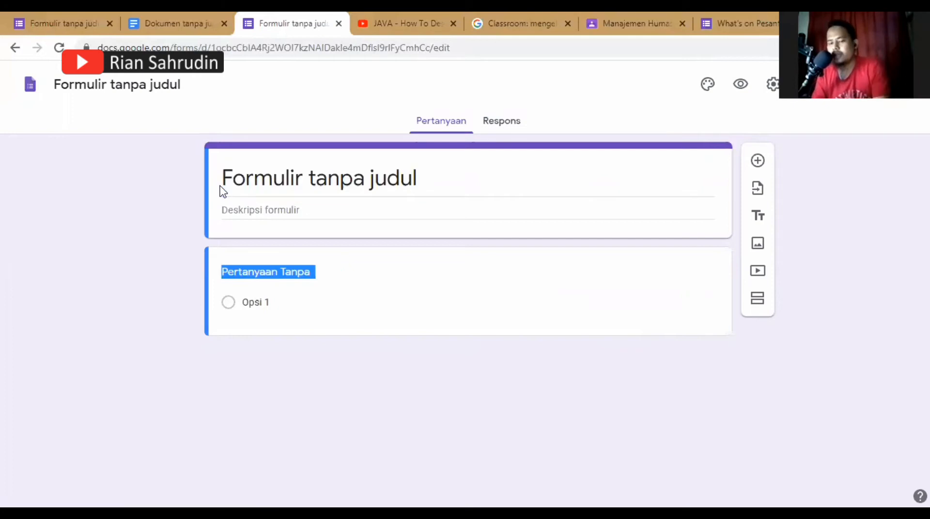
pyautogui.click(223, 191)
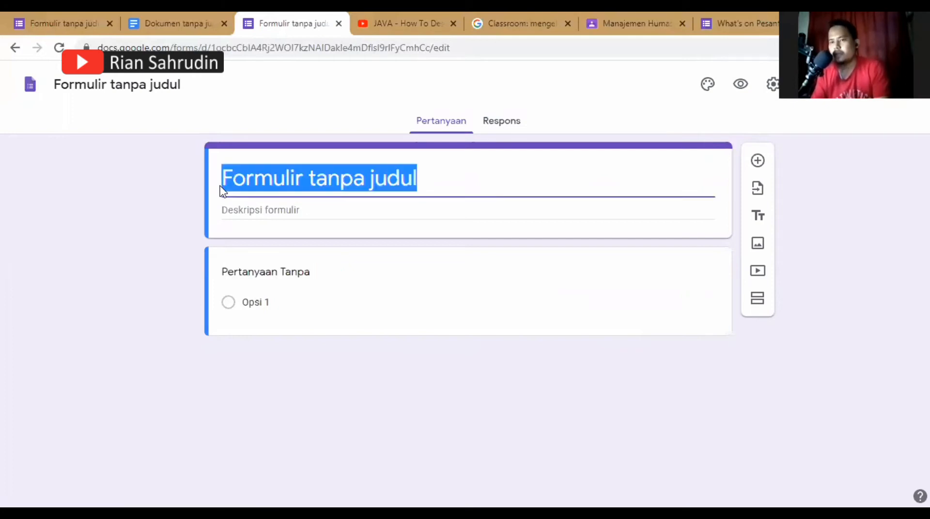
pyautogui.write('SURVE')
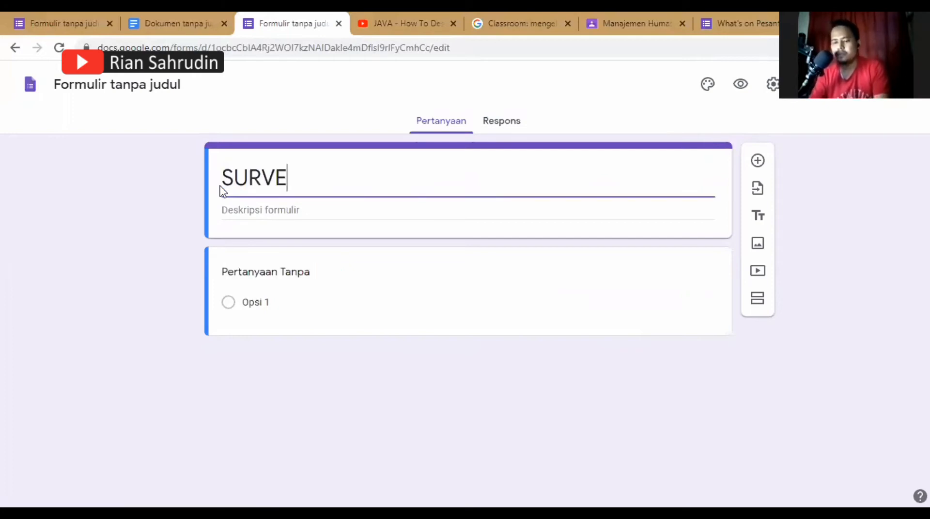
pyautogui.write('I')
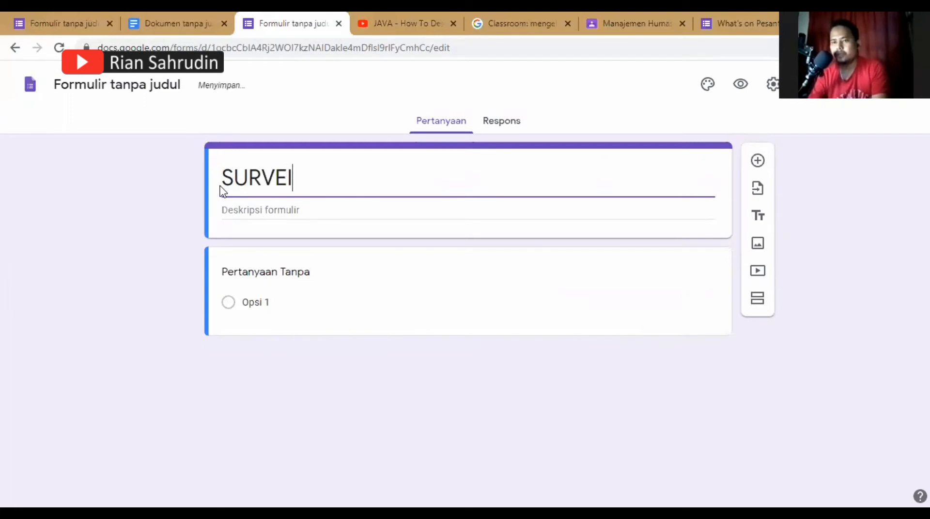
pyautogui.write(' KEPUASAN')
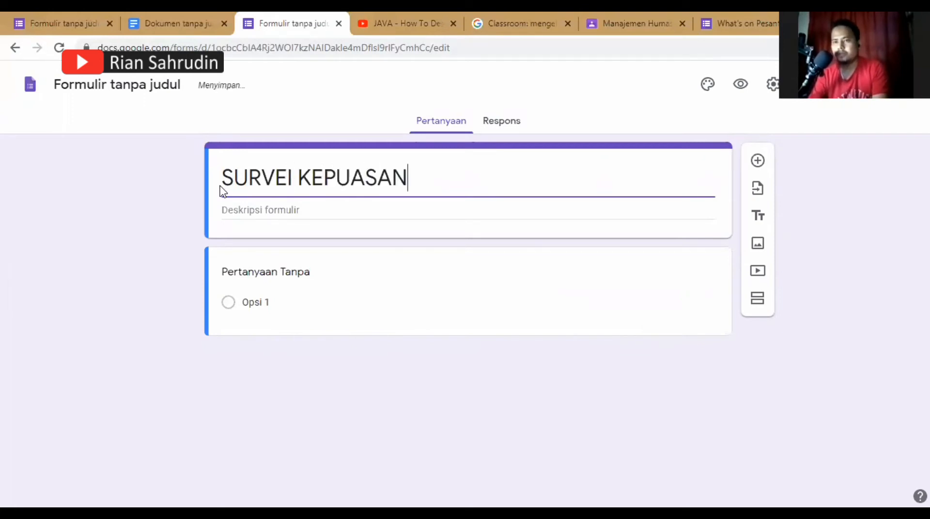
pyautogui.write(' KONSU')
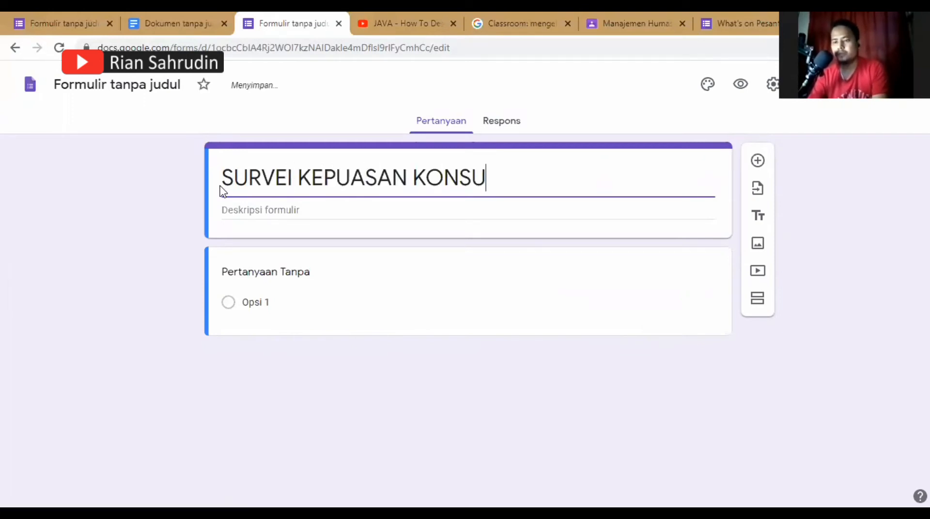
pyautogui.write('MEN')
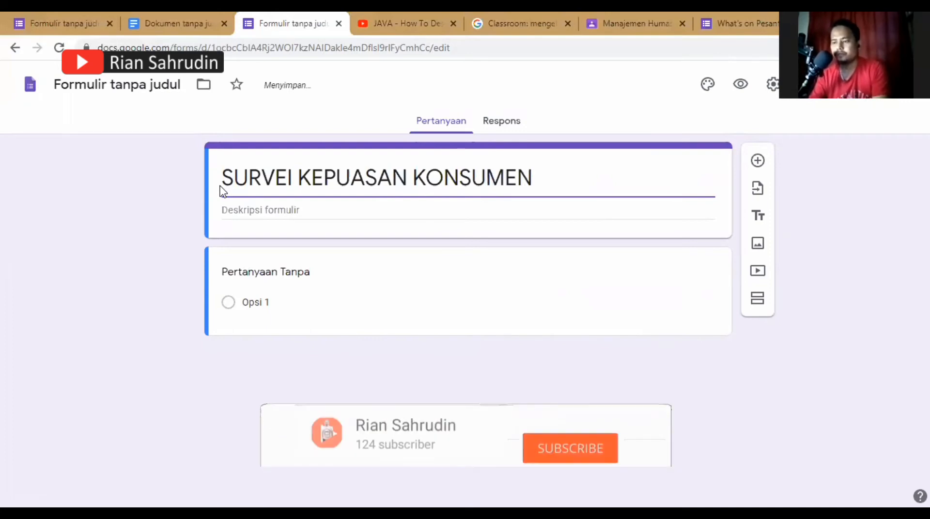
# Replace "KONSUMEN" in the form title so that it reads "SURVEI KEPUASAN MASYARAKAT TERHADAP SEKOLAH".
pyautogui.press('BackSpace')
pyautogui.press('BackSpace')
pyautogui.press('BackSpace')
pyautogui.press('BackSpace')
pyautogui.press('BackSpace')
pyautogui.press('BackSpace')
pyautogui.press('BackSpace')
pyautogui.press('BackSpace')
pyautogui.press('BackSpace')
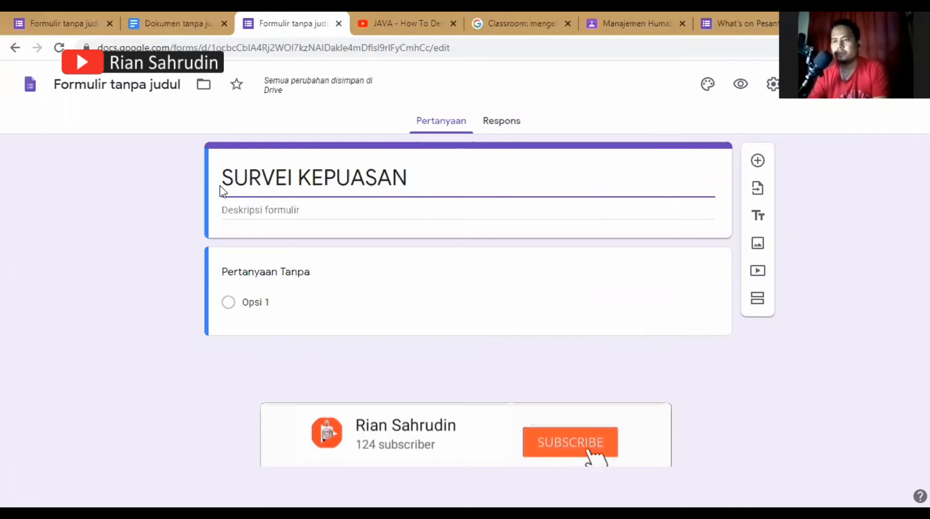
pyautogui.write('MASYARAK')
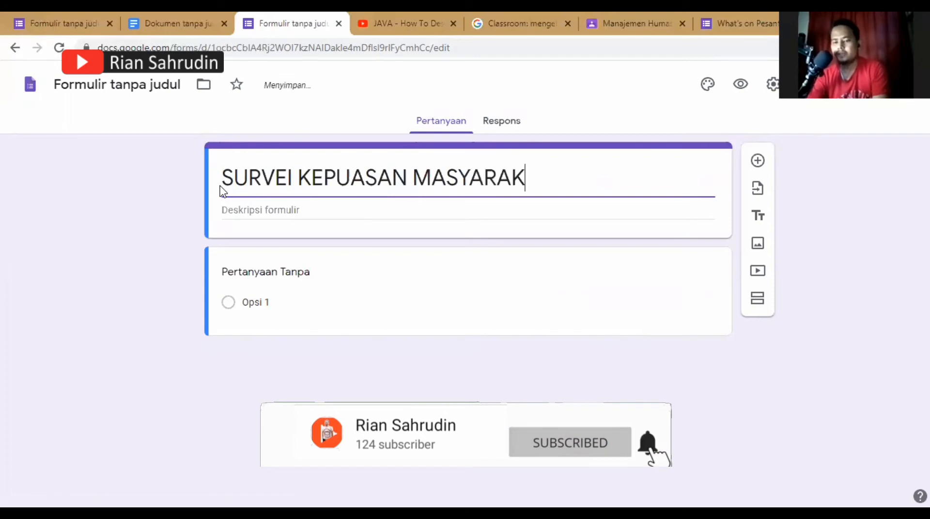
pyautogui.write('AT TER')
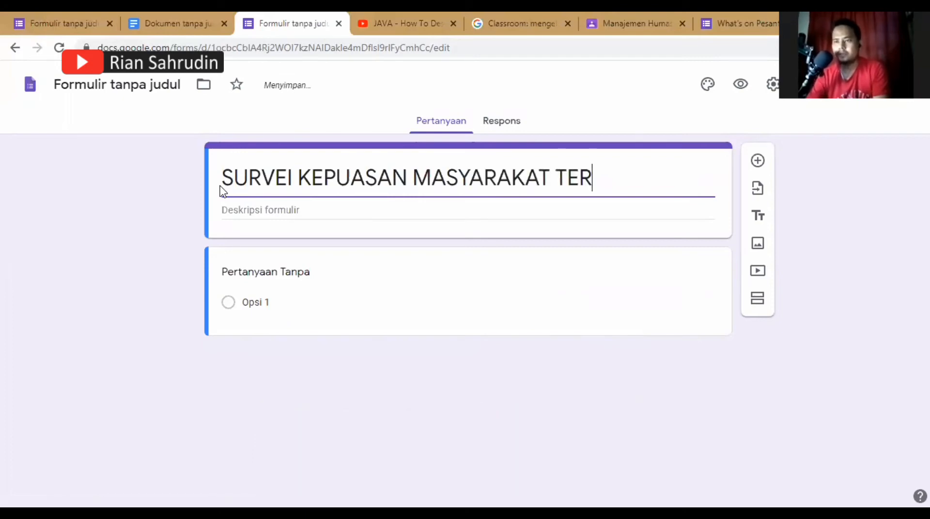
pyautogui.write('HADAP SEKOLAH')
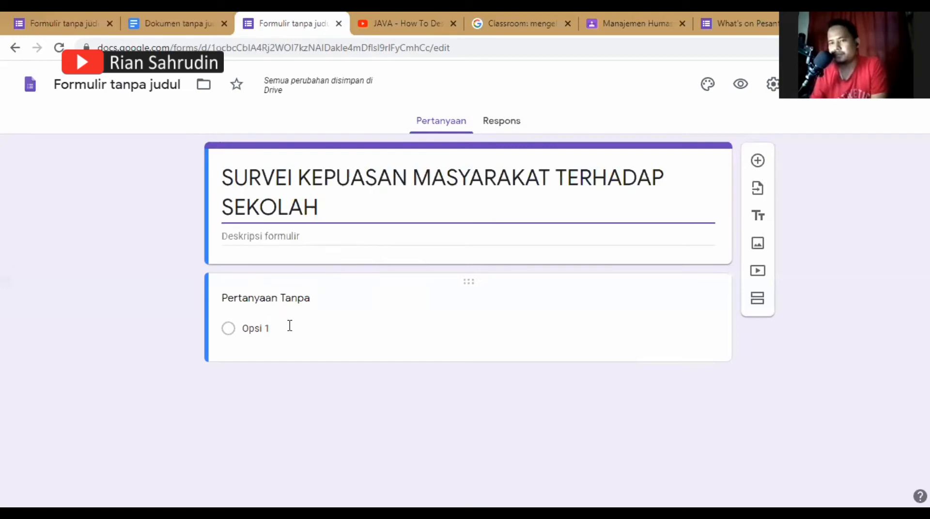
# Enter "Bagaiman peran serta sekolah dalam kegiatan lingkungan?" as the text of the first question.
pyautogui.click(281, 299)
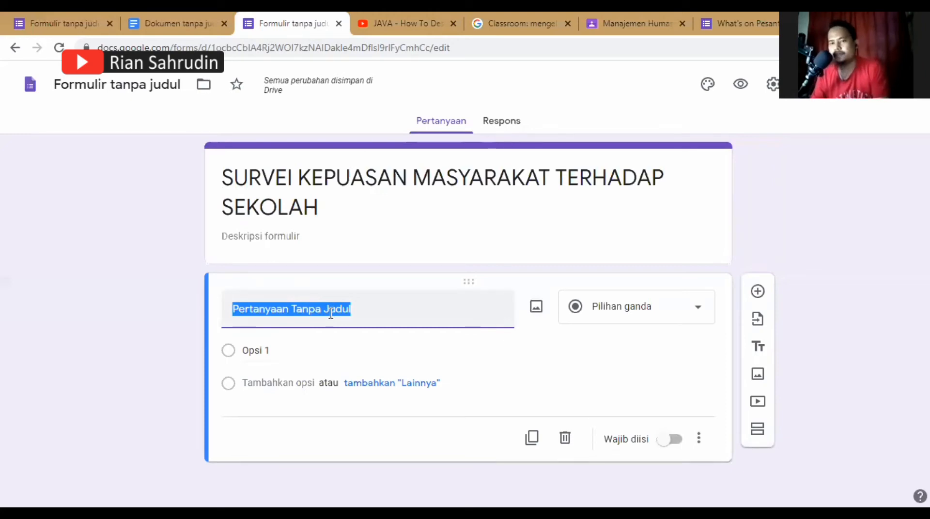
pyautogui.write('B')
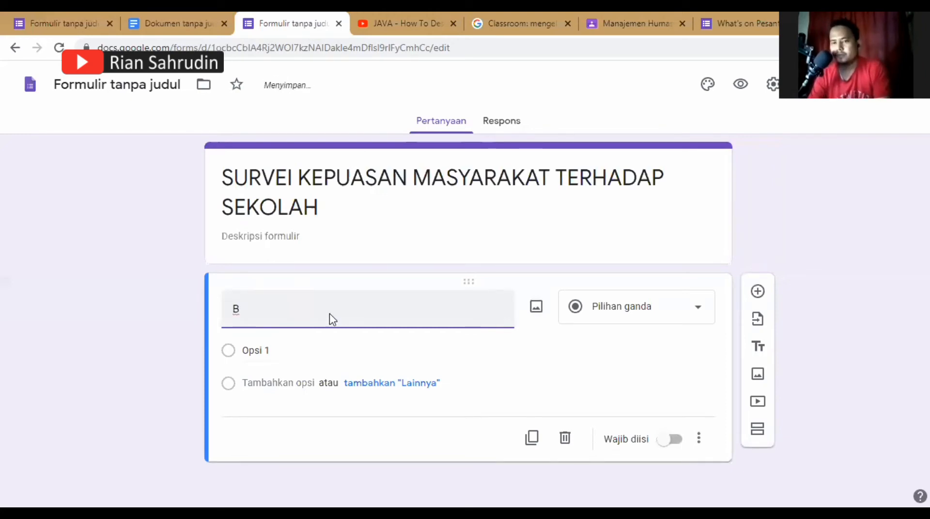
pyautogui.write('agaiman ')
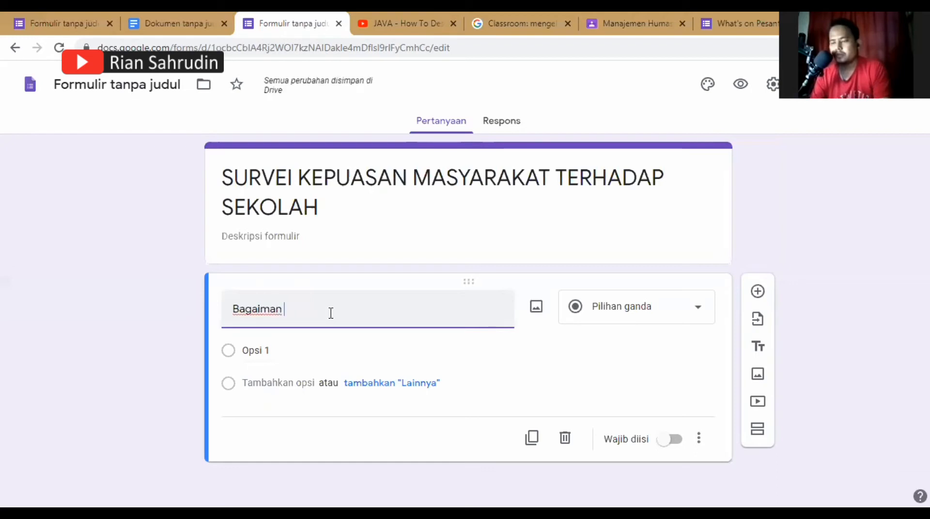
pyautogui.write('perasnserta')
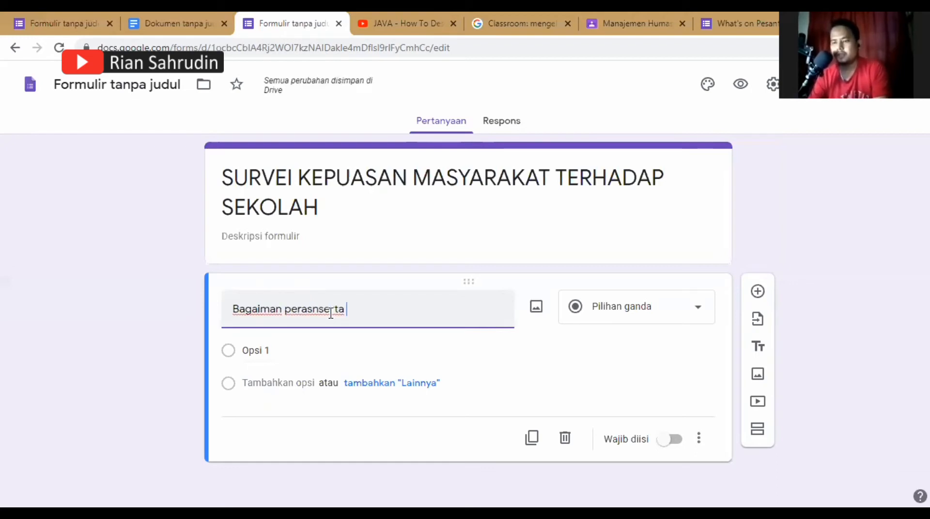
pyautogui.press('BackSpace')
pyautogui.press('BackSpace')
pyautogui.press('BackSpace')
pyautogui.press('BackSpace')
pyautogui.press('BackSpace')
pyautogui.press('BackSpace')
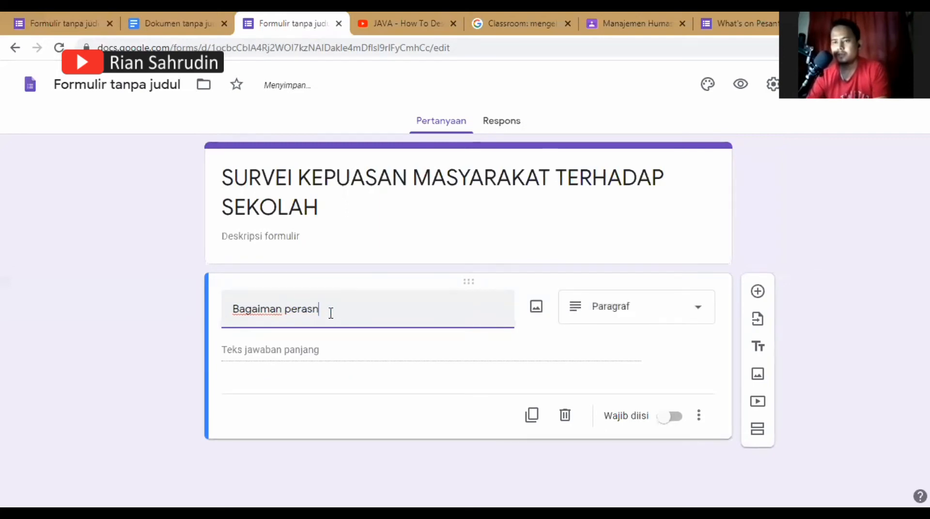
pyautogui.press('BackSpace')
pyautogui.press('BackSpace')
pyautogui.write('n serta sekol')
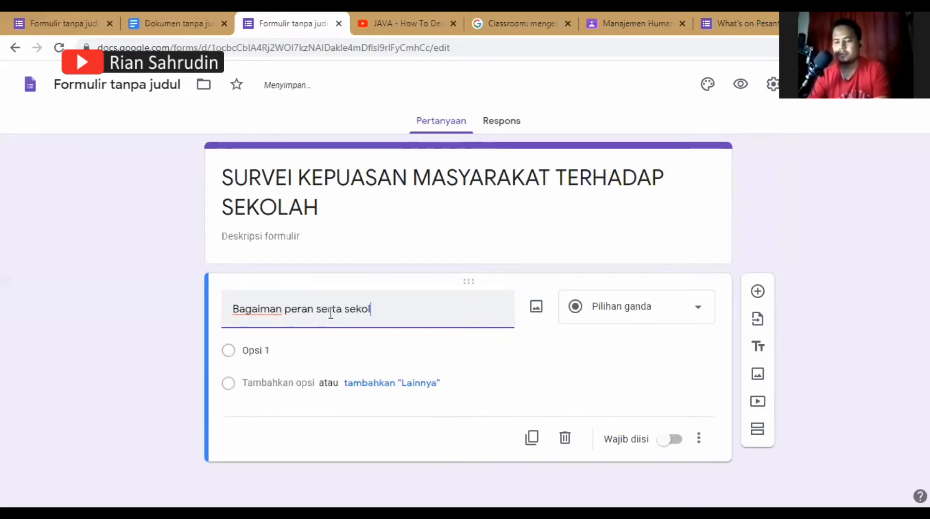
pyautogui.write('ah dalam')
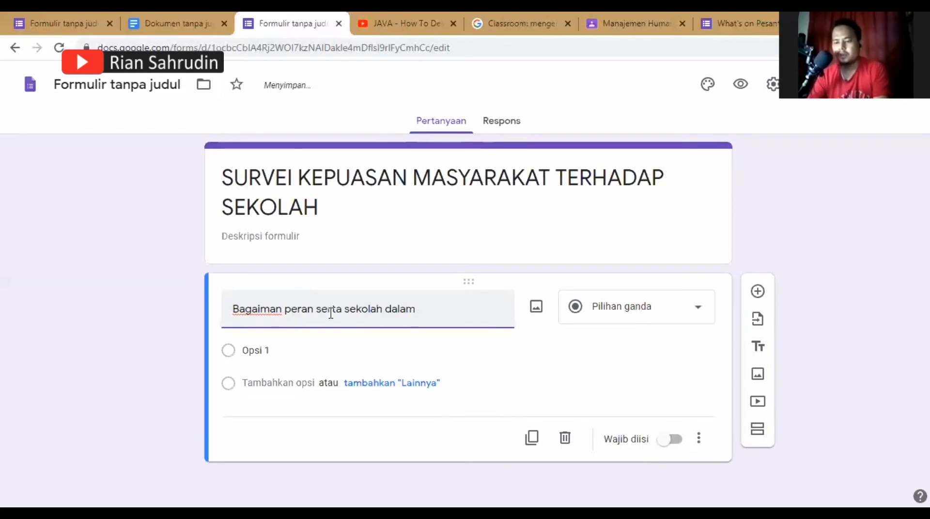
pyautogui.write(' kegiatan ')
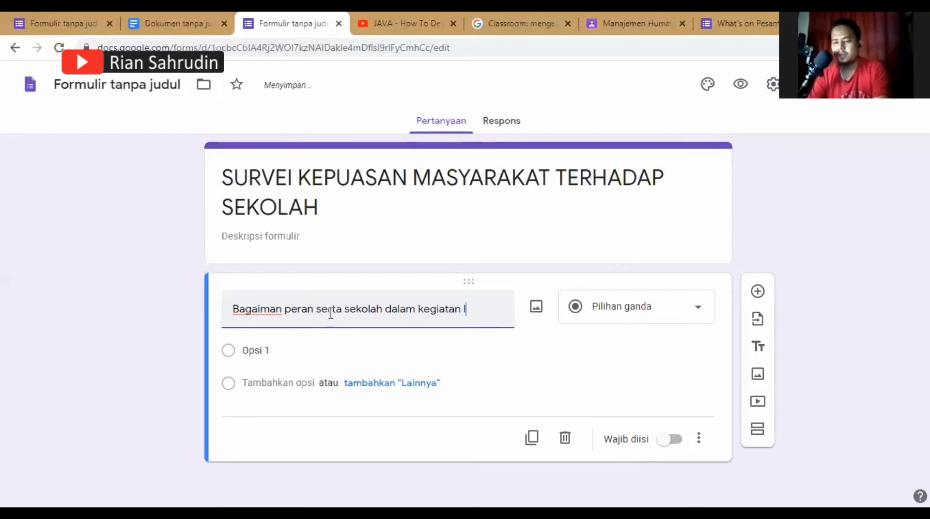
pyautogui.write('ling')
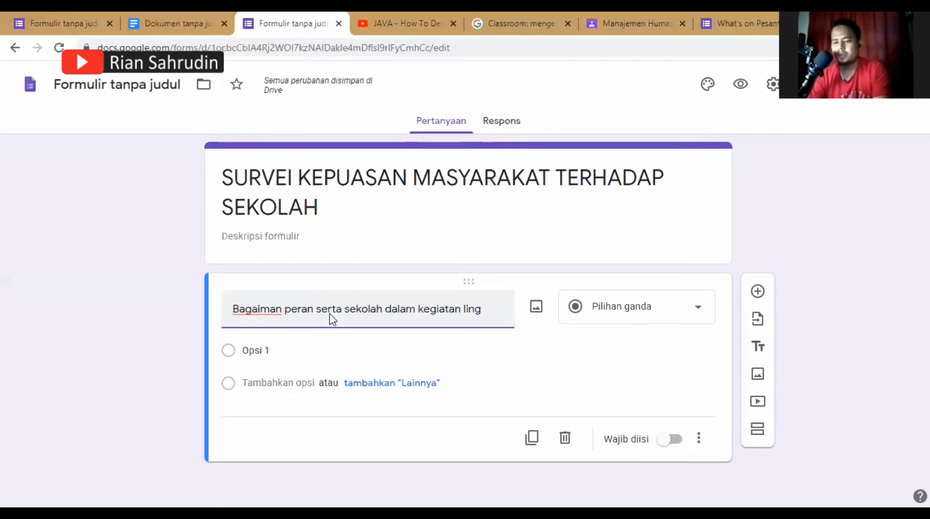
pyautogui.write('kungan?')
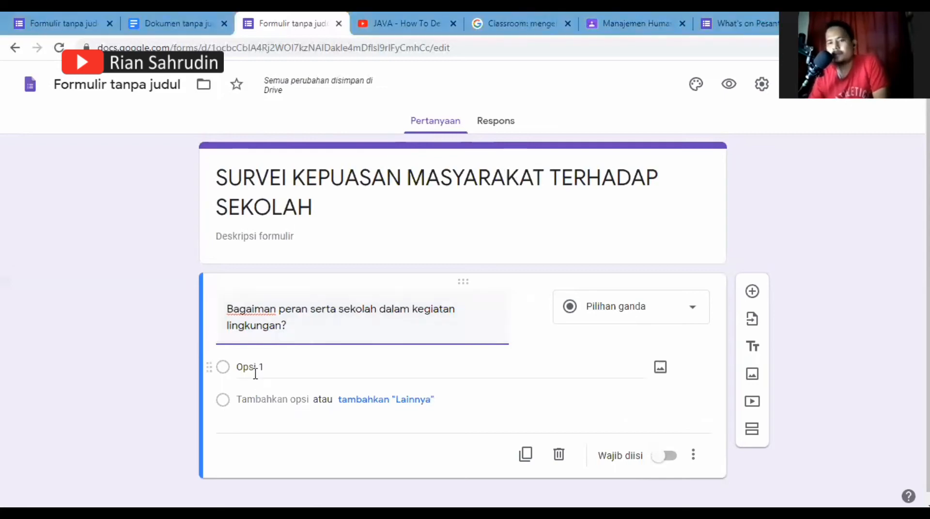
# Keep the question type as Pilihan ganda and name its first answer option "Sangat Baik".
pyautogui.click(603, 314)
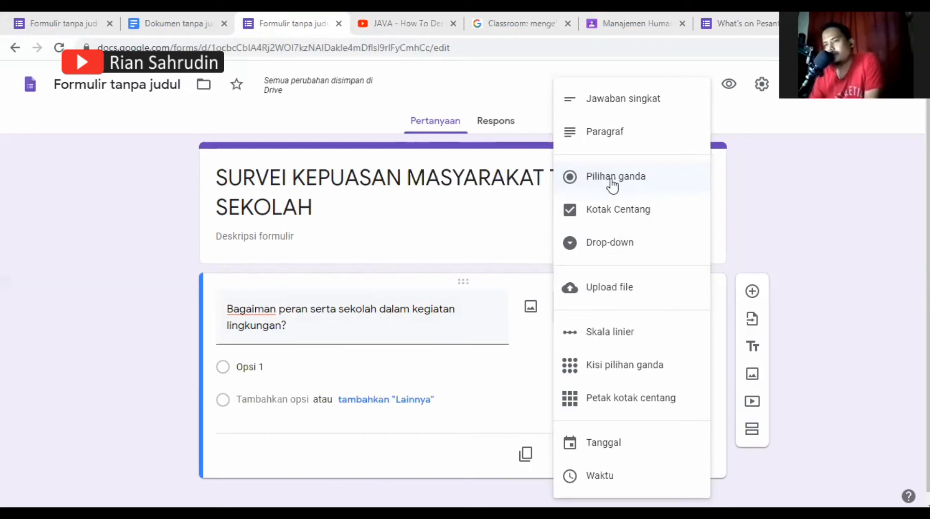
pyautogui.click(254, 369)
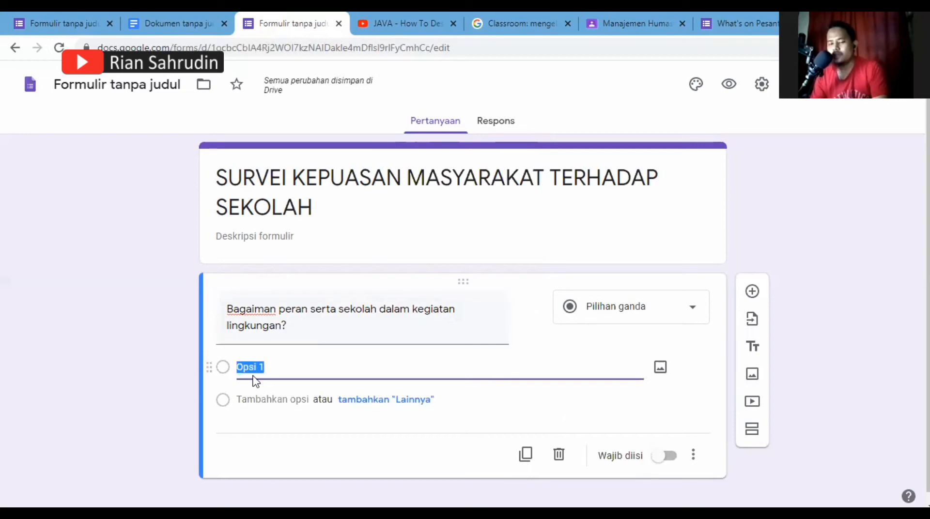
pyautogui.write('SAN')
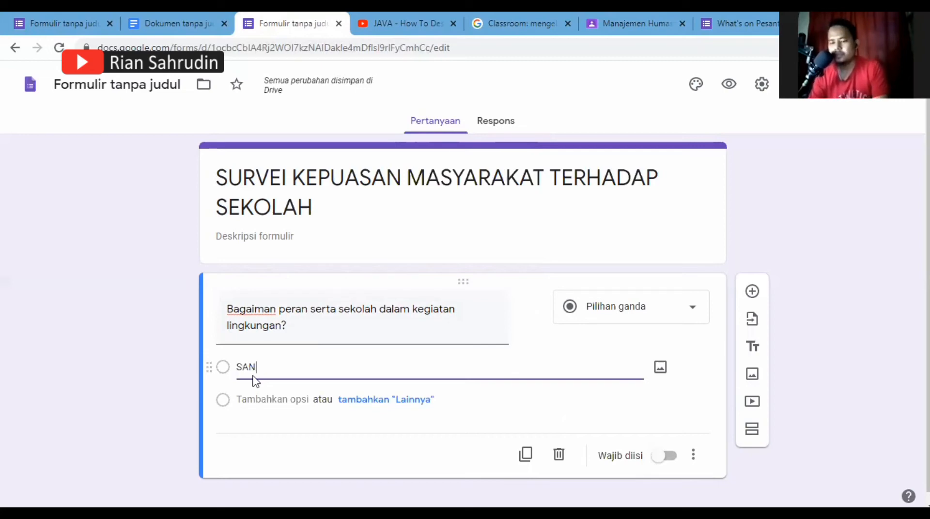
pyautogui.press('BackSpace')
pyautogui.press('BackSpace')
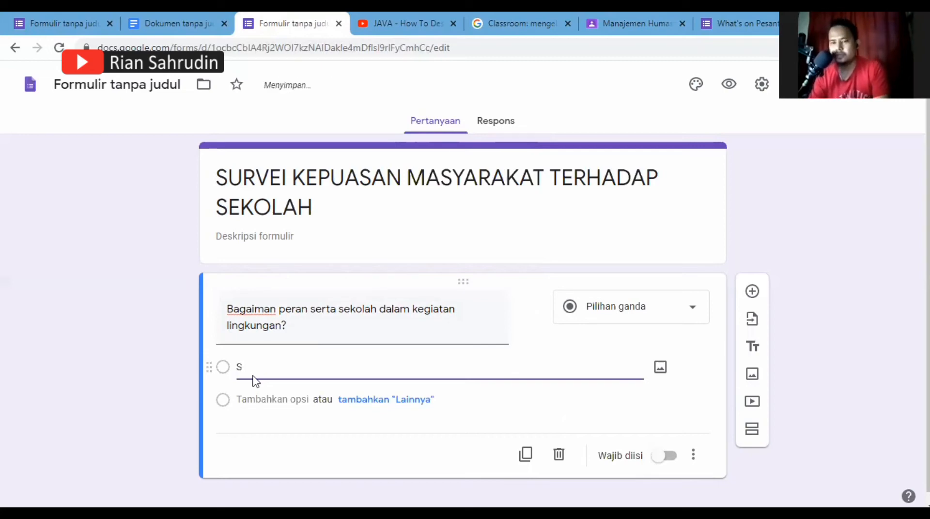
pyautogui.write('angat')
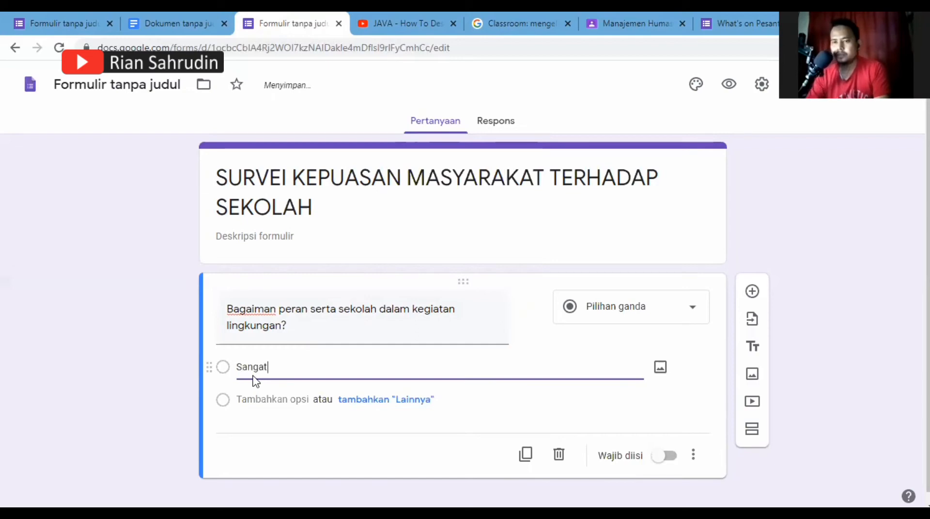
pyautogui.write(' Baik')
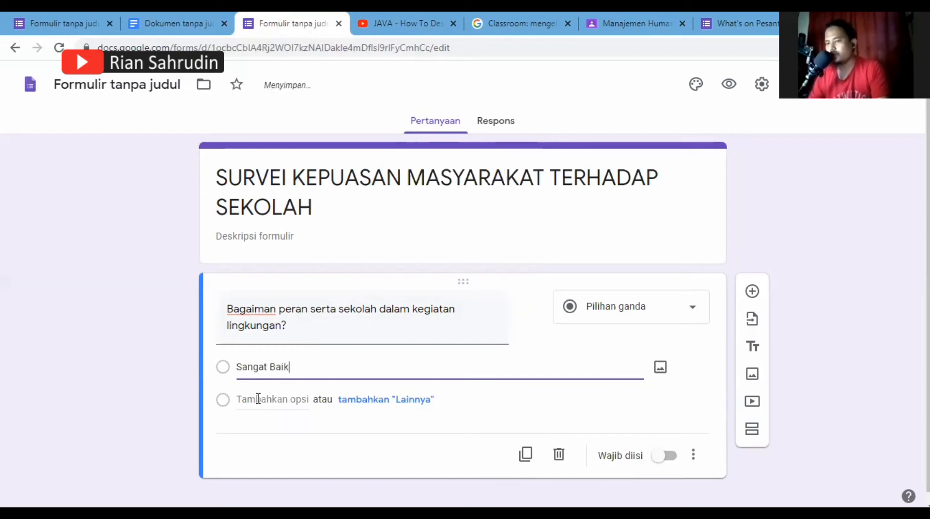
# Add the answer options "Baik", "Tidak Baik" and "Tidak Tahu" below "Sangat Baik" in the first question.
pyautogui.click(259, 399)
pyautogui.write('Baik')
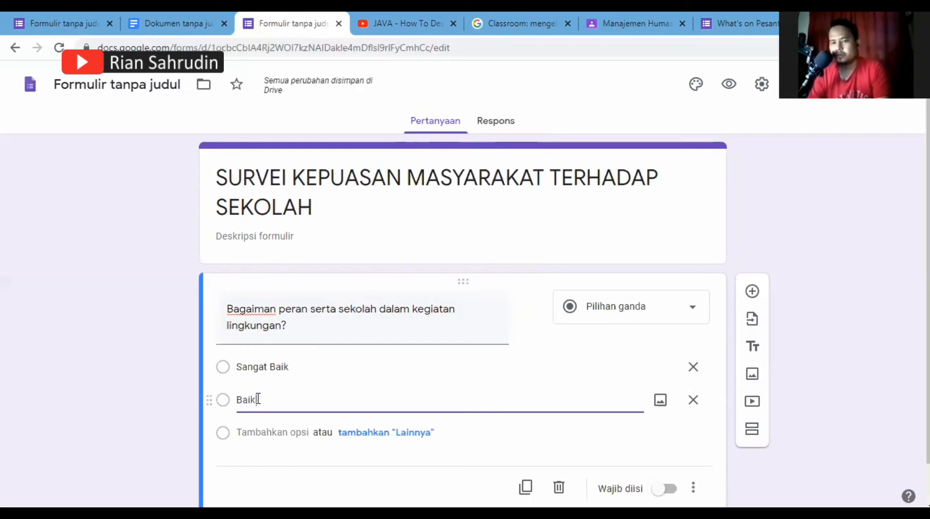
pyautogui.click(270, 432)
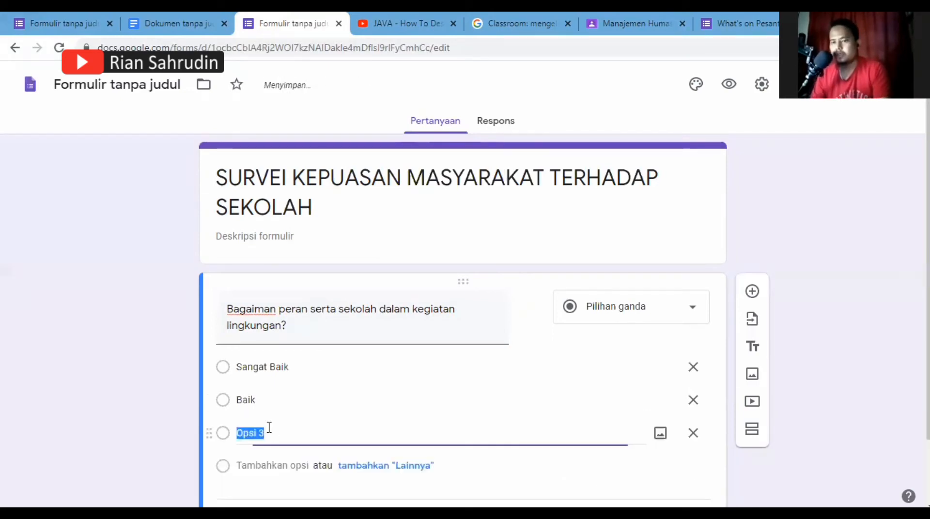
pyautogui.write('Baik Se')
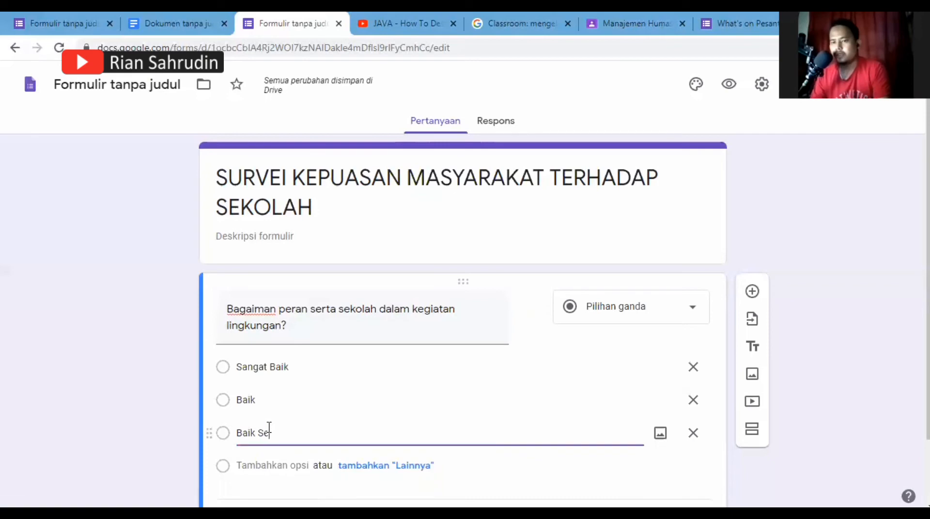
pyautogui.press('BackSpace')
pyautogui.press('BackSpace')
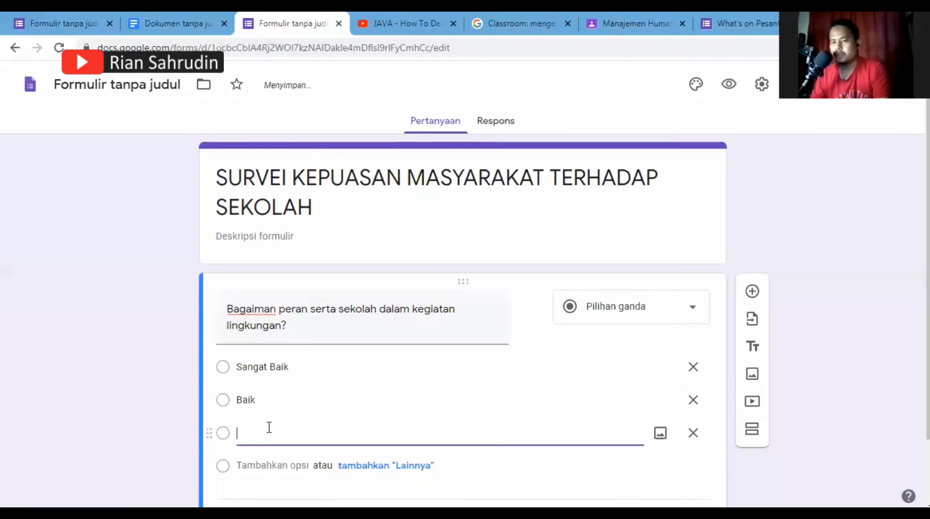
pyautogui.write('Tidak Baik')
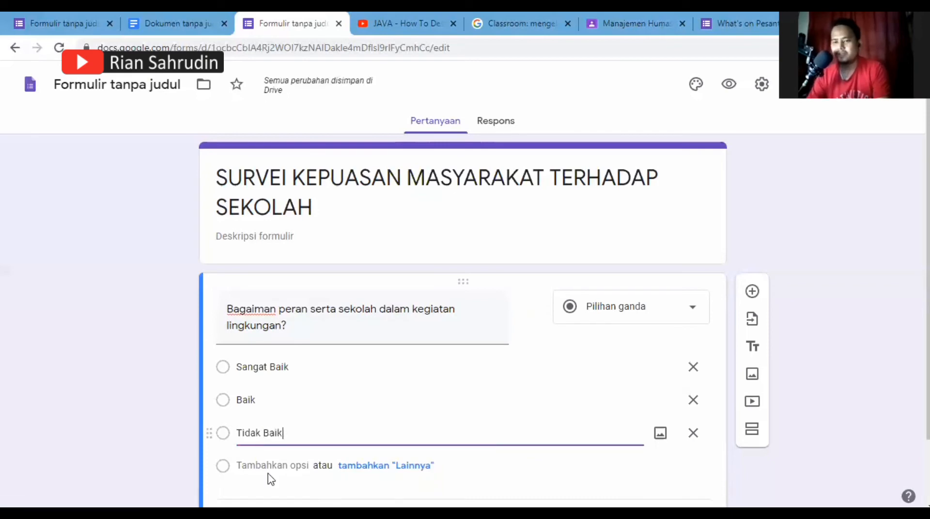
pyautogui.click(269, 478)
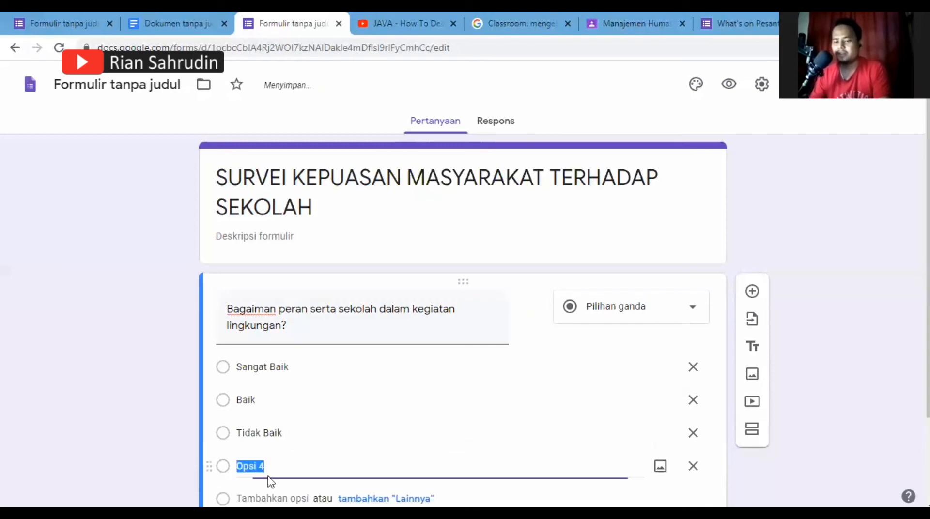
pyautogui.write('Tidak Tahu')
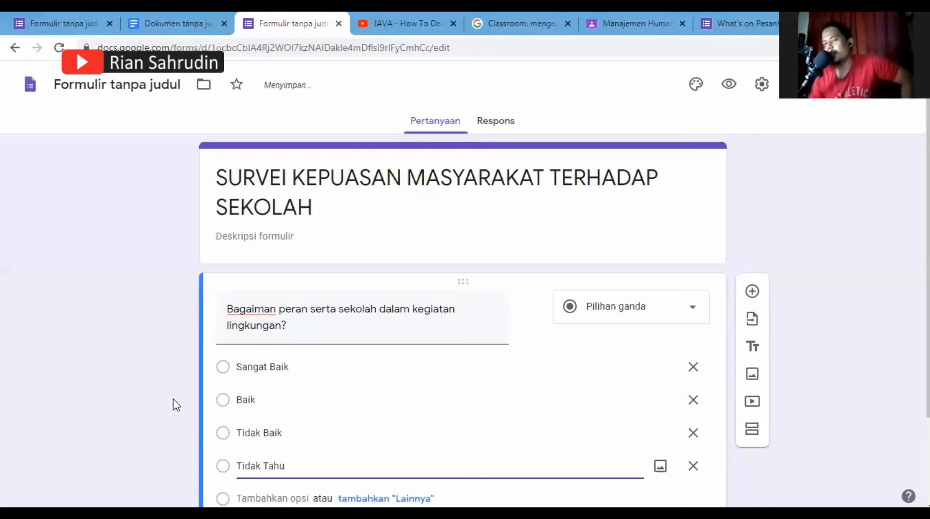
pyautogui.click(176, 405)
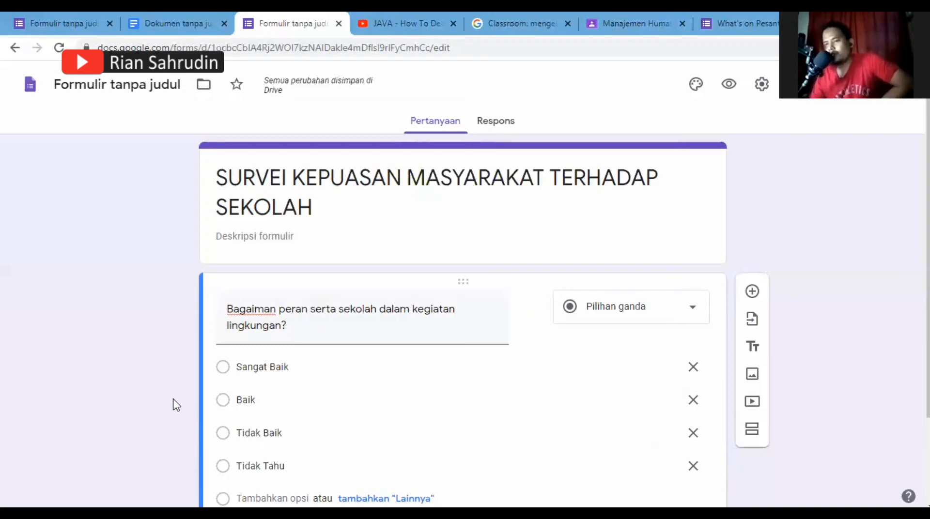
# Duplicate the first question together with its four answer options.
pyautogui.scroll(-2, 638, 272)
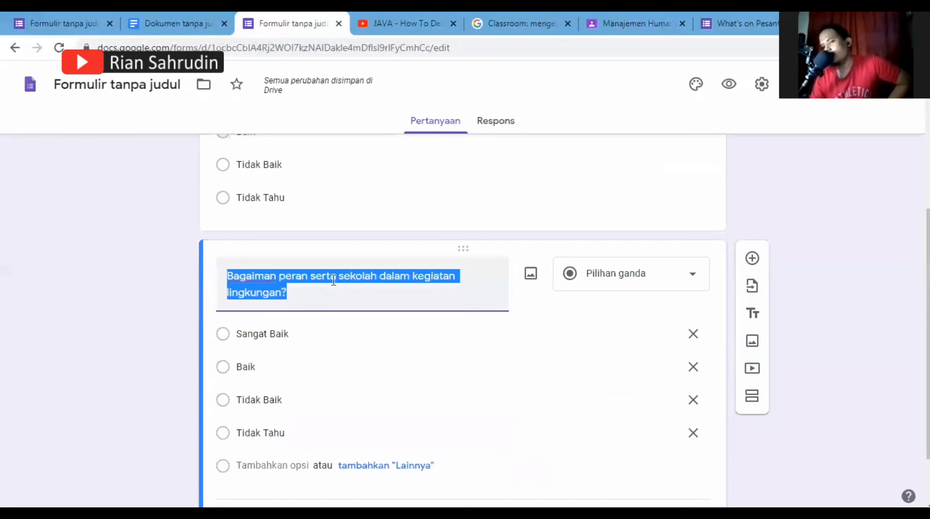
pyautogui.click(372, 281)
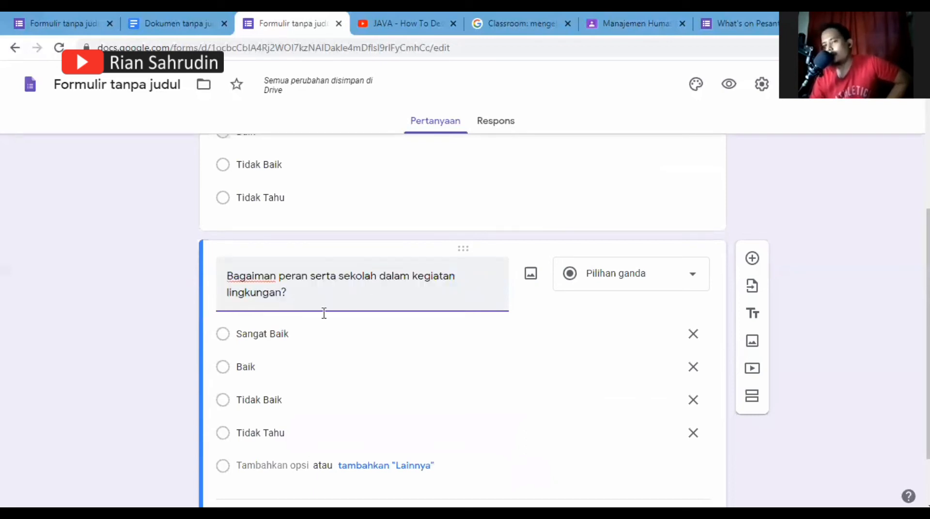
pyautogui.scroll(1, 305, 319)
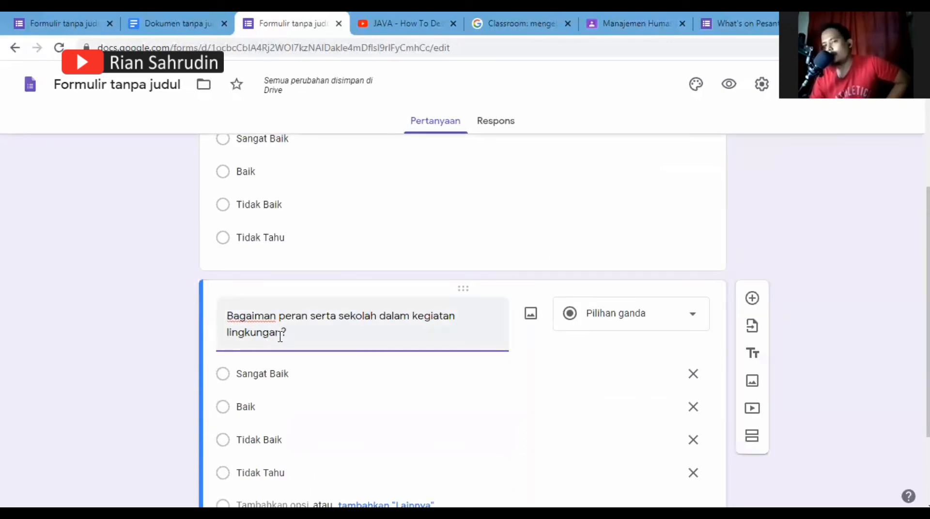
# Reword the ending of the duplicated question so that it reads "Bagaiman peran serta sekolah dalam pengembangan lingkungan?".
pyautogui.click(281, 334)
pyautogui.keyDown('shift'); pyautogui.click(230, 338); pyautogui.keyUp('shift')
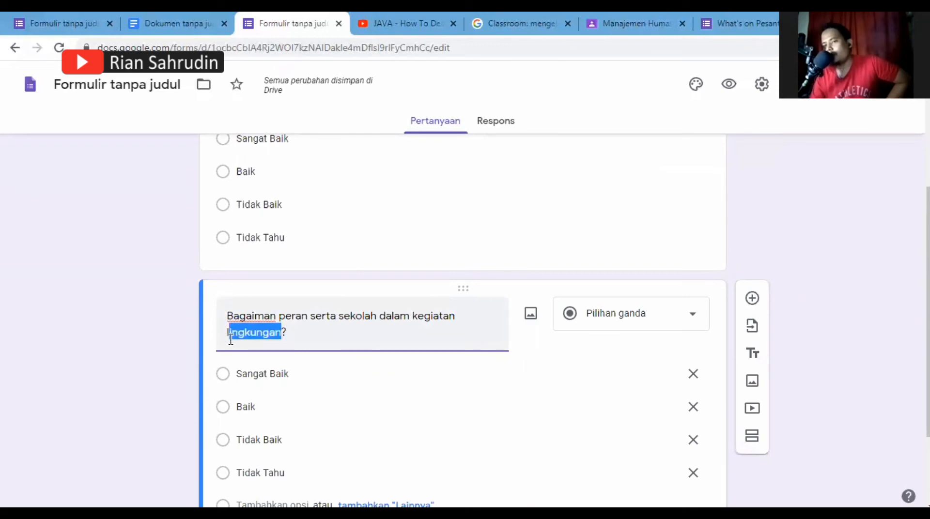
pyautogui.click(350, 319)
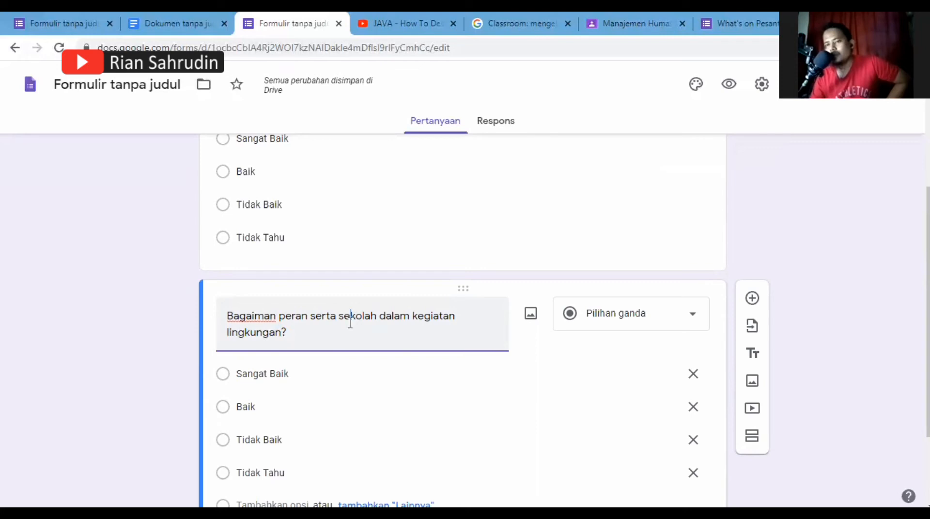
pyautogui.hotkey('shift', 'Right')
pyautogui.hotkey('shift', 'Right')
pyautogui.hotkey('shift', 'Right')
pyautogui.hotkey('shift', 'Right')
pyautogui.hotkey('shift', 'Right')
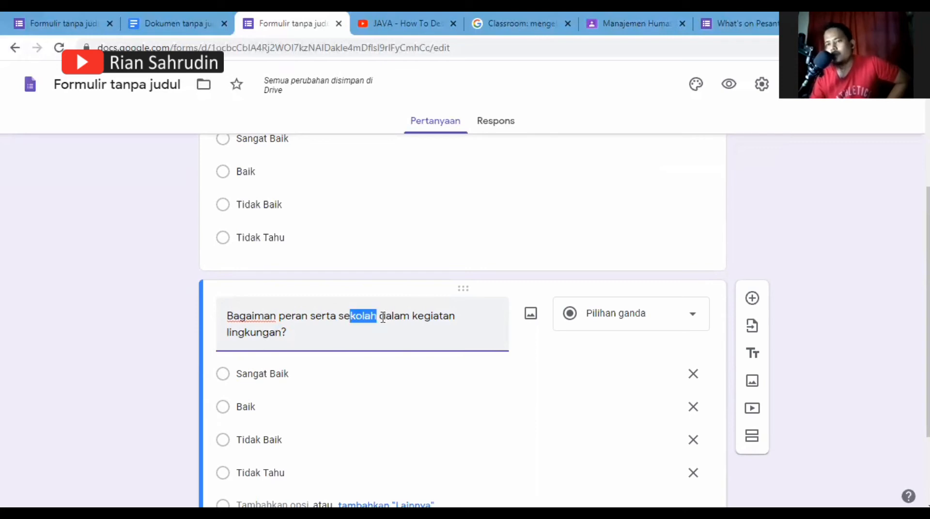
pyautogui.click(413, 315)
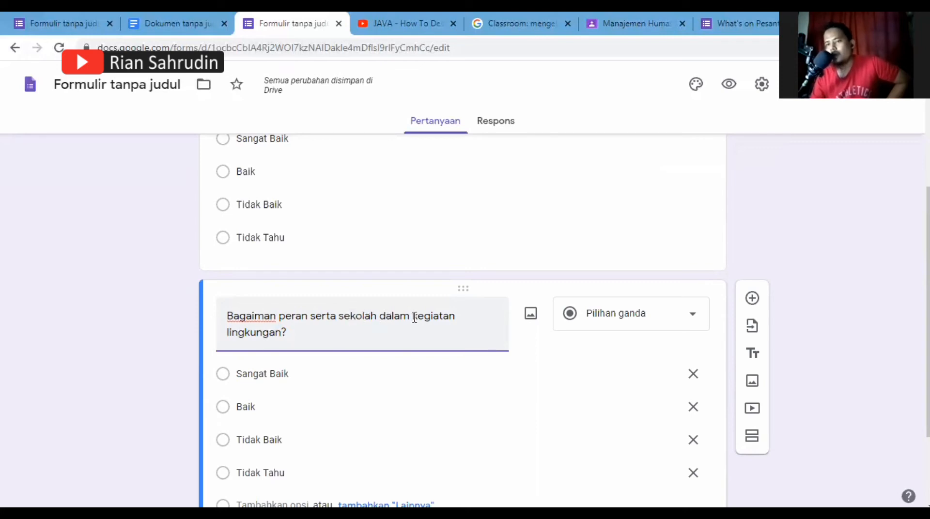
pyautogui.moveTo(414, 318); pyautogui.dragTo(371, 339)
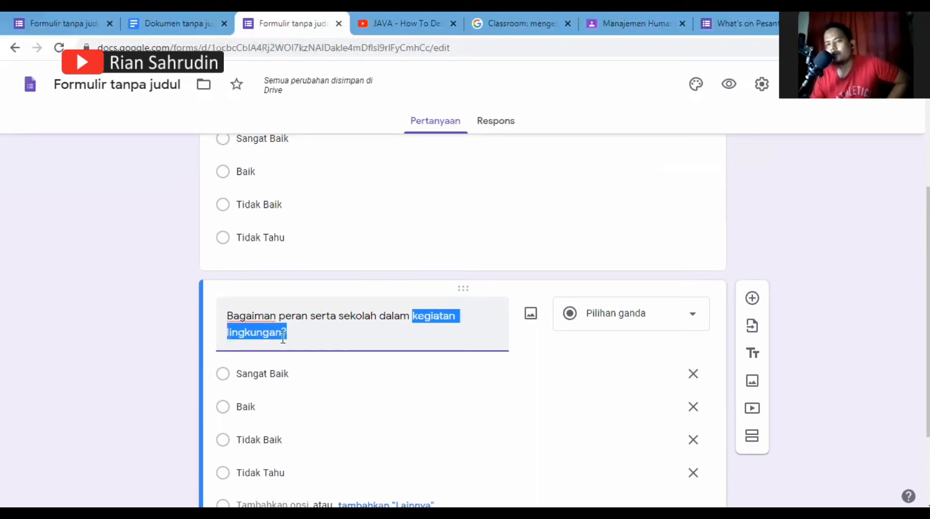
pyautogui.moveTo(283, 337); pyautogui.dragTo(280, 348)
pyautogui.write('pengembangan')
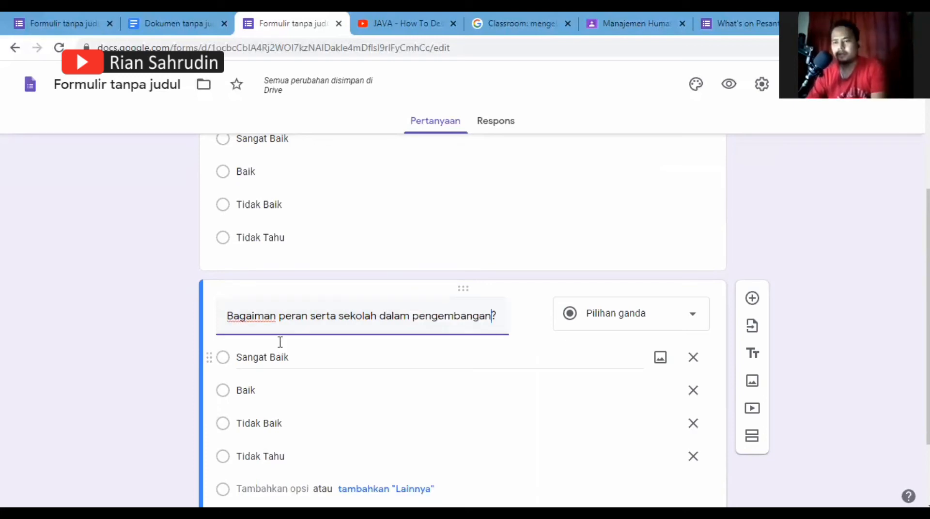
pyautogui.write(' l')
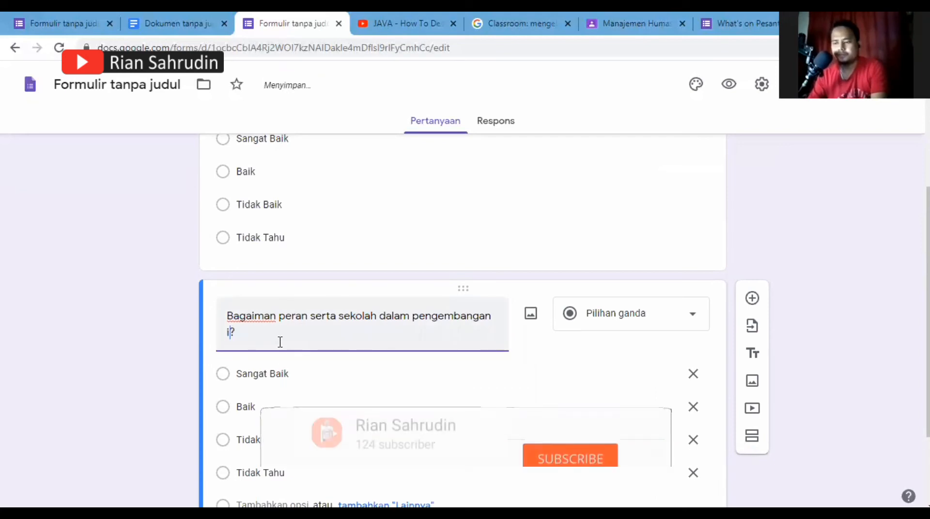
pyautogui.write('ing')
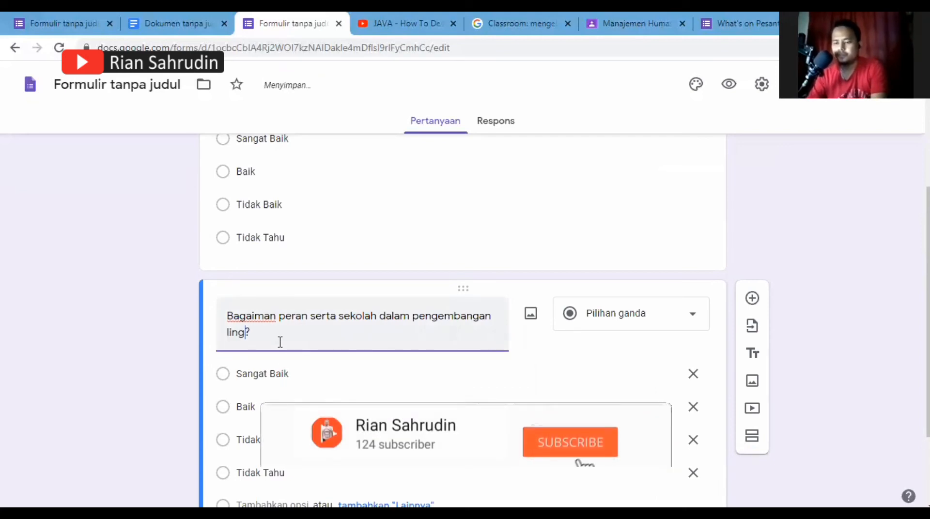
pyautogui.write('kungan')
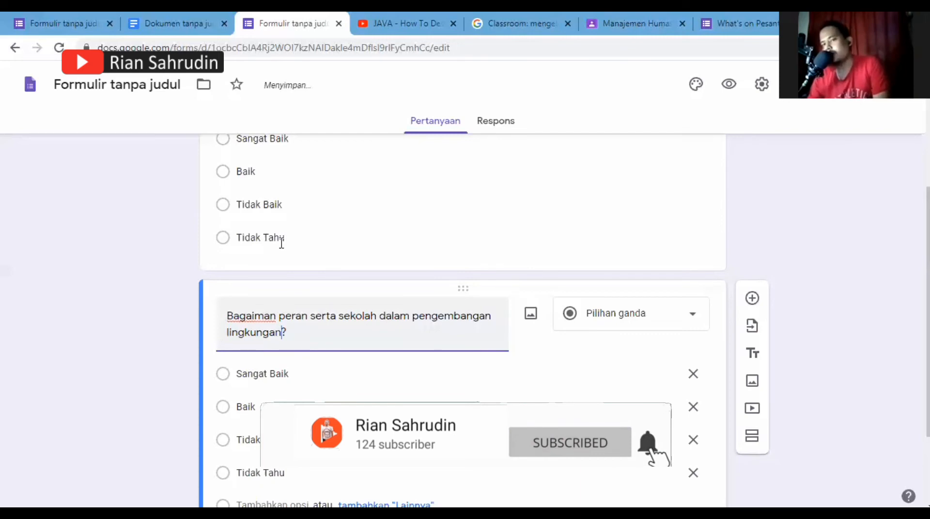
# Review the form title, both questions and their answer options in the editor.
pyautogui.scroll(3, 287, 240)
pyautogui.scroll(-4, 278, 266)
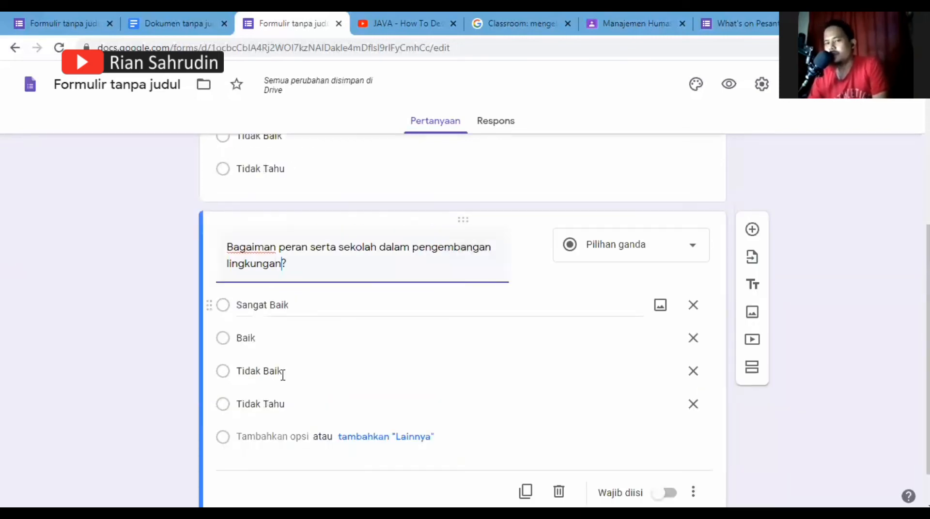
pyautogui.scroll(5, 291, 343)
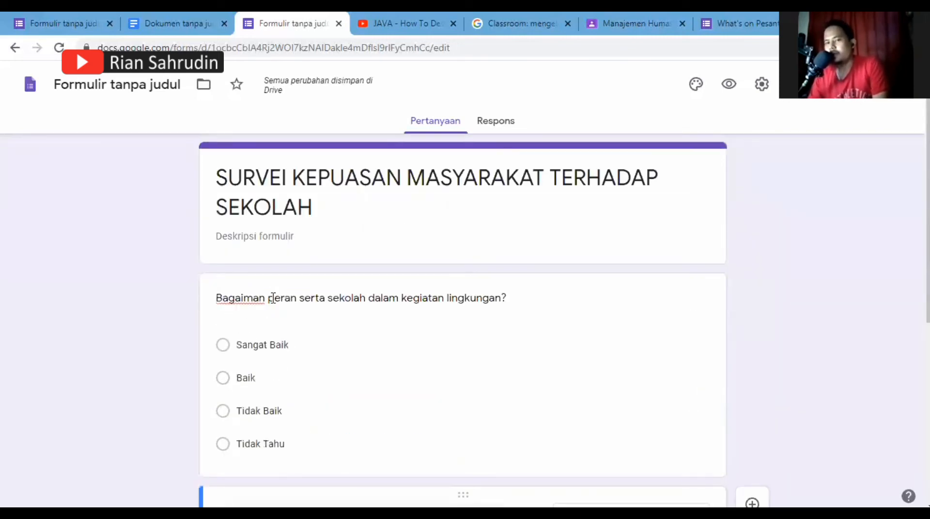
pyautogui.scroll(-1, 273, 298)
pyautogui.scroll(-5, 316, 376)
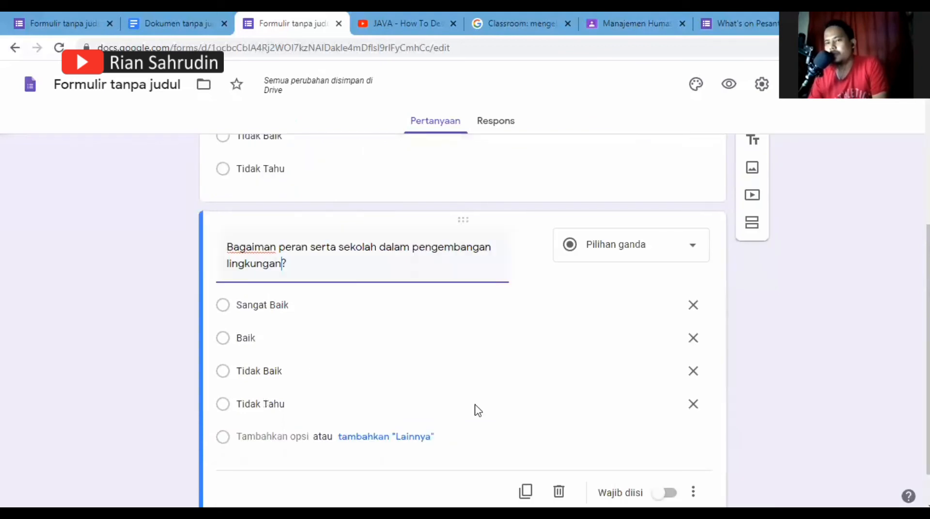
pyautogui.scroll(-1, 476, 409)
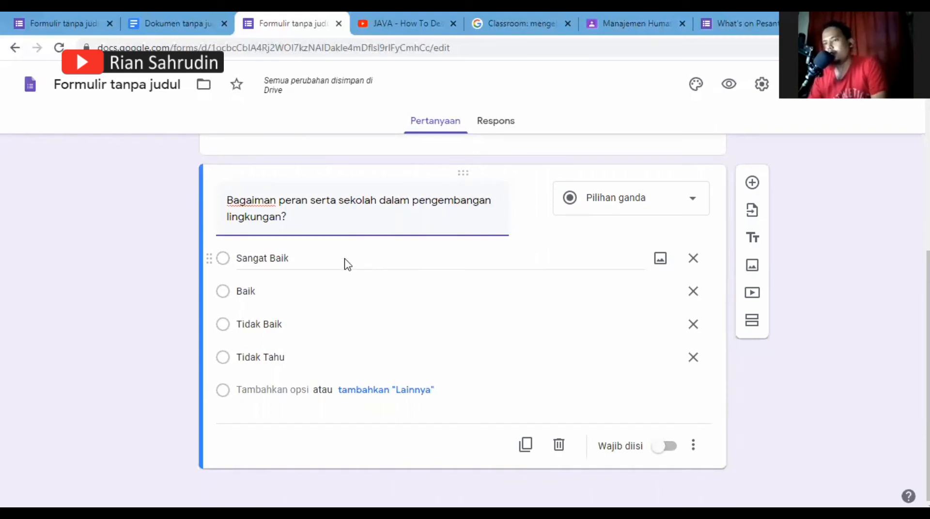
pyautogui.scroll(5, 317, 257)
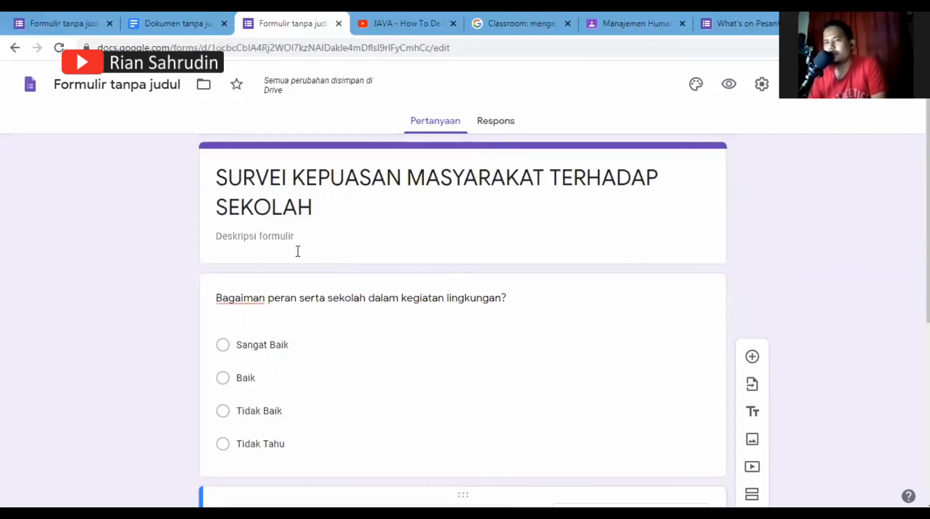
pyautogui.scroll(-5, 297, 252)
pyautogui.scroll(5, 292, 251)
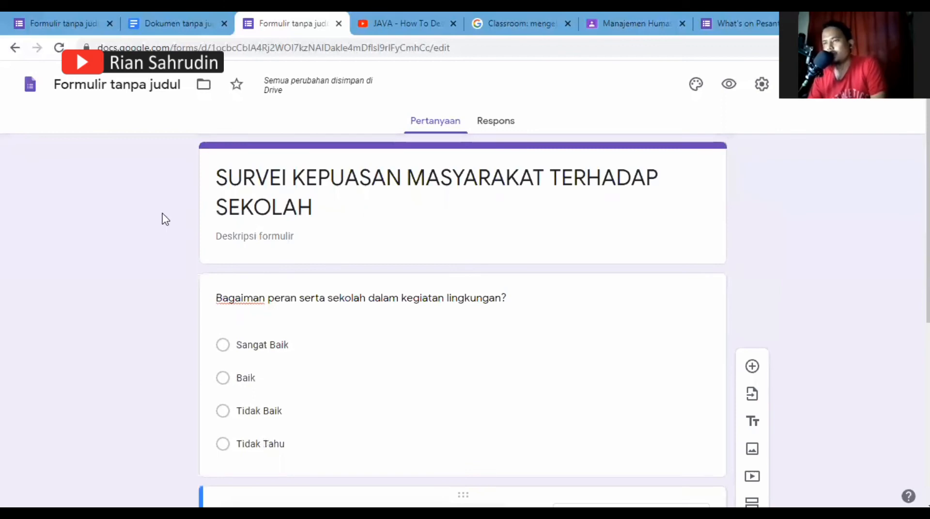
pyautogui.scroll(-5, 294, 272)
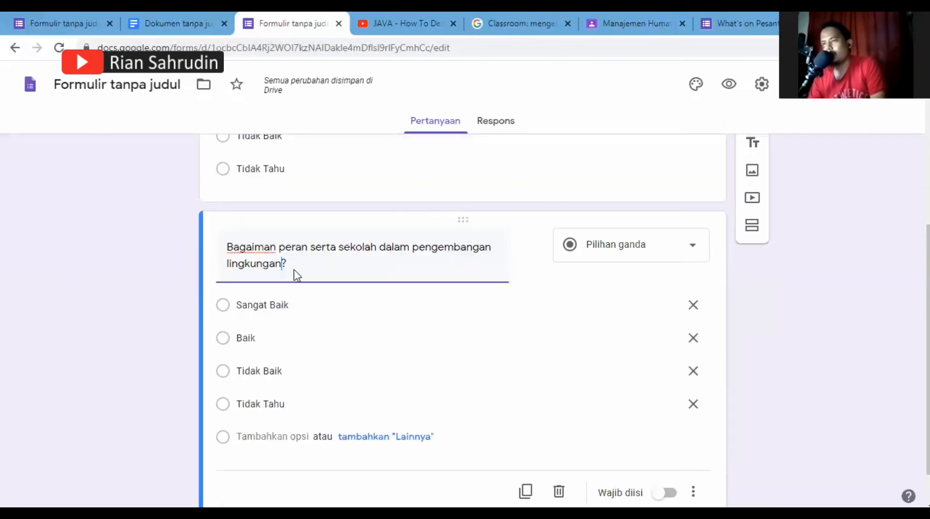
# Open the form's preview and look over both questions as respondents see them.
pyautogui.scroll(5, 297, 274)
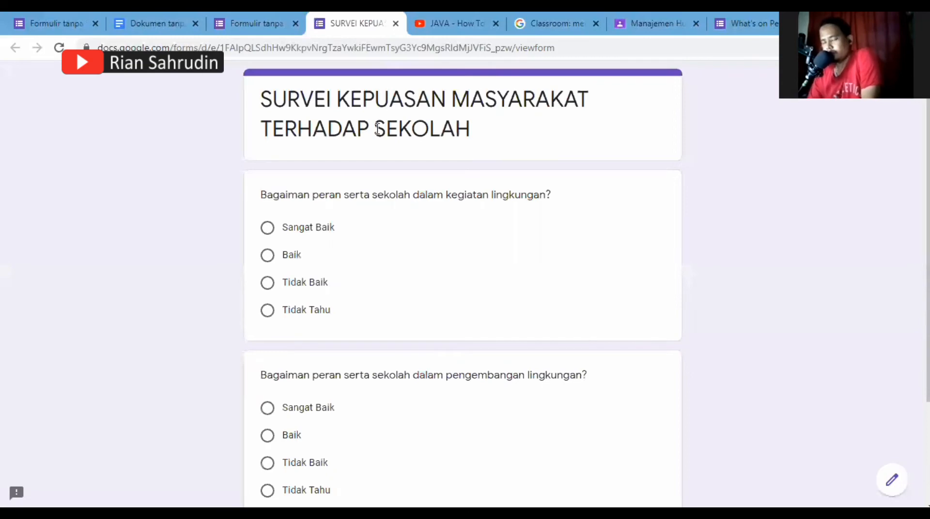
pyautogui.scroll(-3, 376, 194)
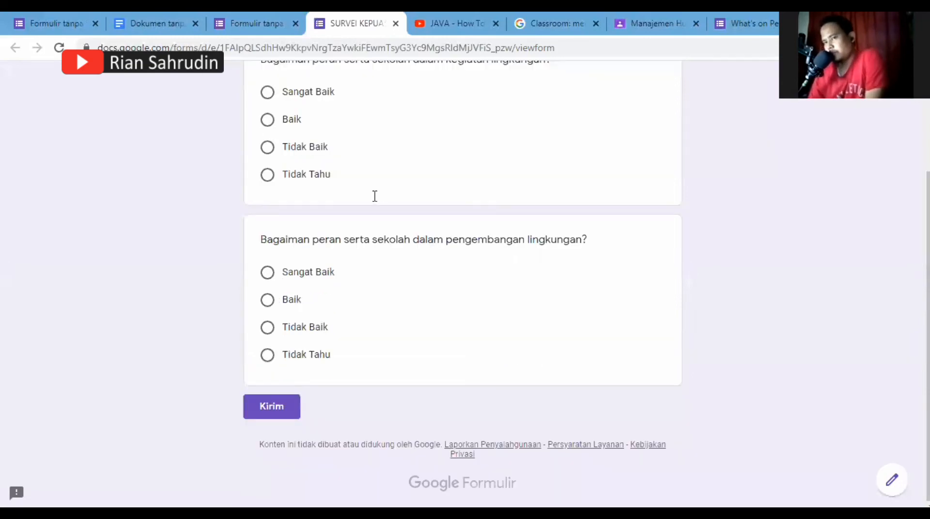
pyautogui.scroll(3, 375, 196)
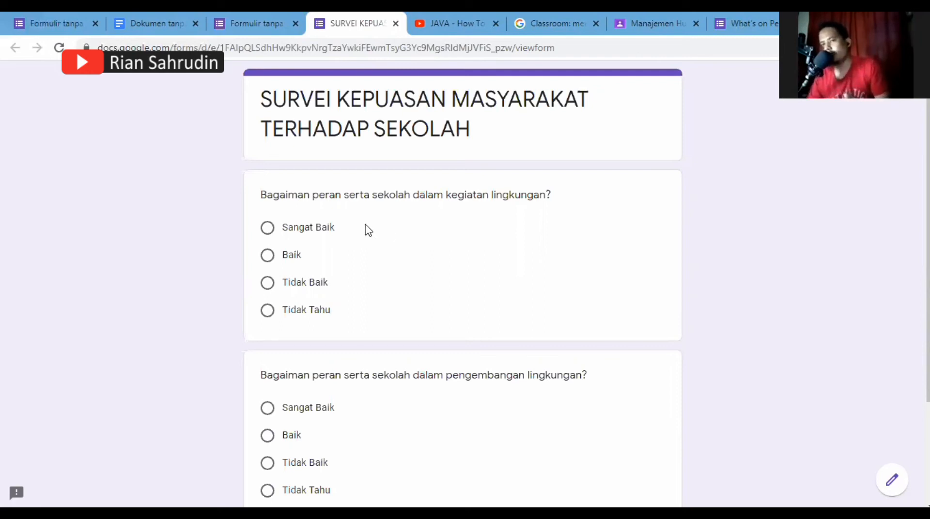
# Return from the preview to the form editor and go to the Forms home page listing recent forms.
pyautogui.click(248, 30)
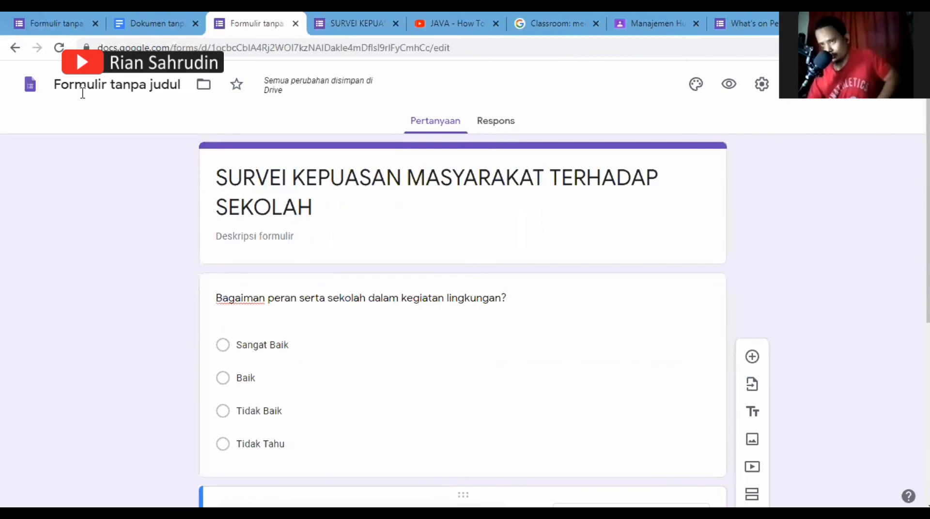
pyautogui.click(37, 90)
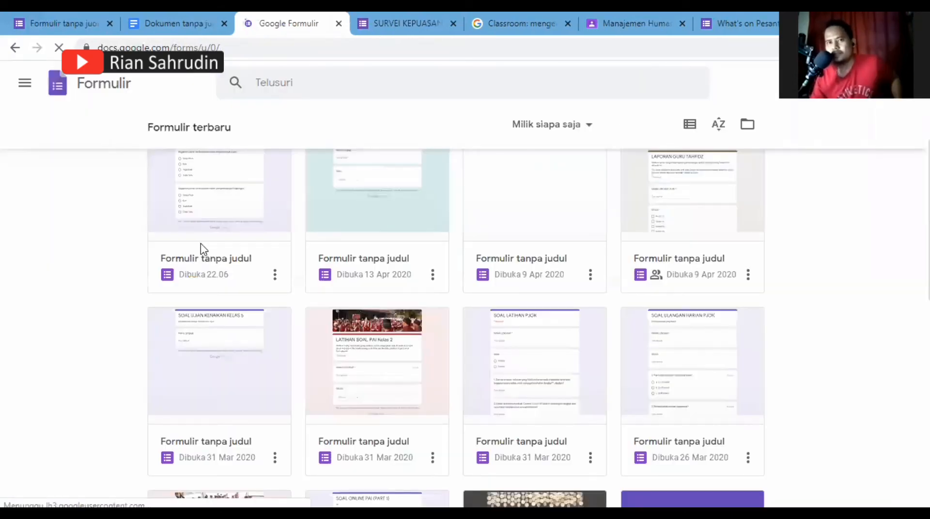
# Switch to the existing "SURVEY PEMBELAJARAN DARING" form and view its responses and its questions.
pyautogui.hotkey('ctrl', '1')
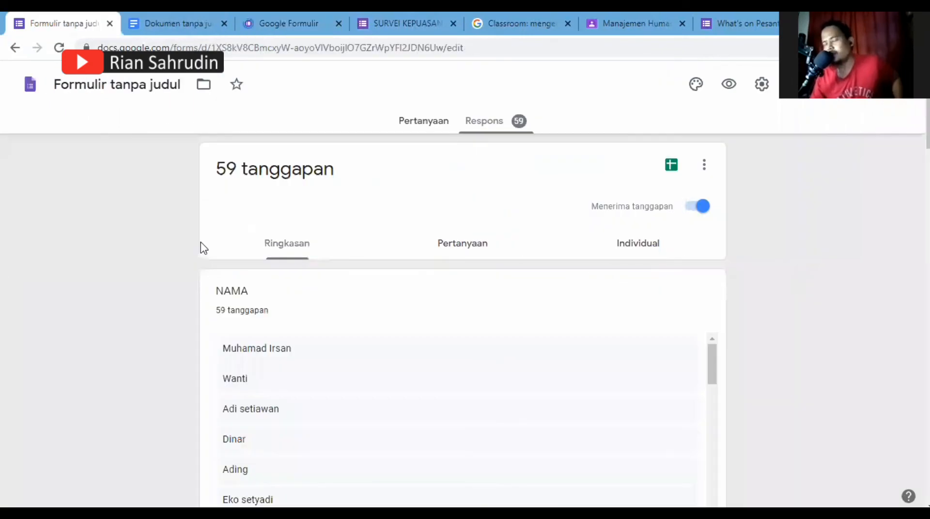
pyautogui.scroll(-3, 200, 245)
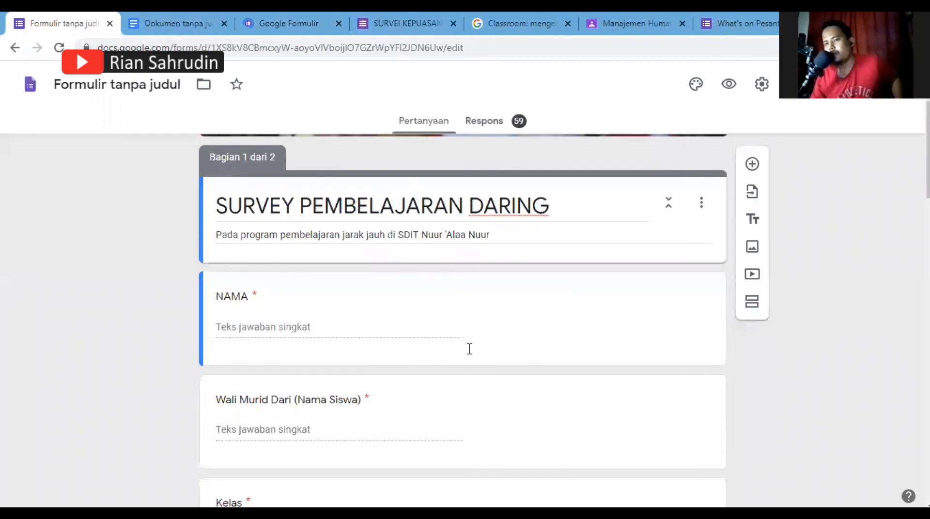
pyautogui.scroll(3, 469, 348)
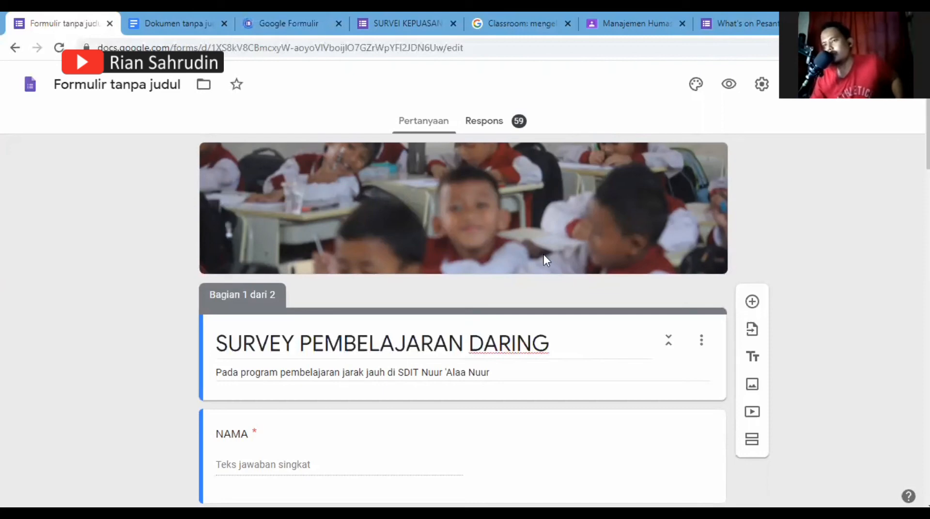
# Review the "SURVEY PEMBELAJARAN DARING" questions, from the name, student and class fields in section 1 to the first survey questions in section 2.
pyautogui.scroll(-4, 402, 244)
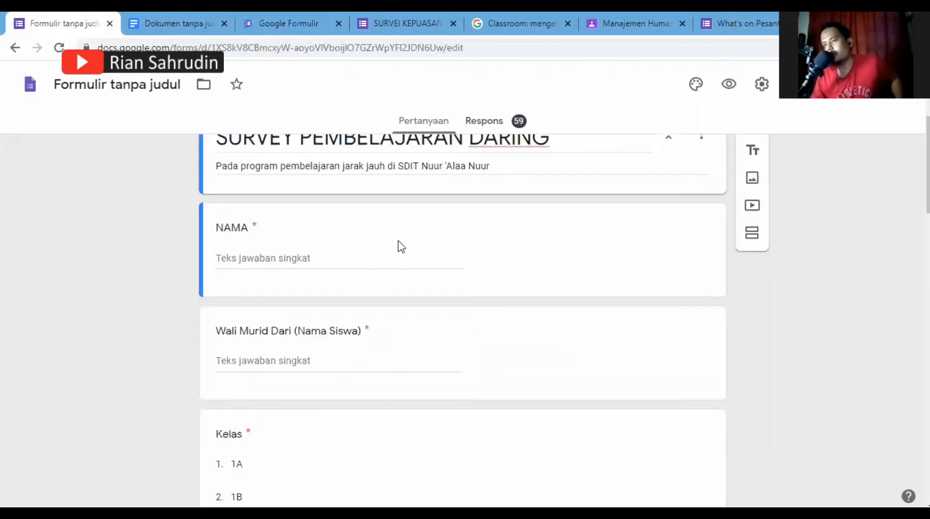
pyautogui.scroll(-4, 399, 245)
pyautogui.scroll(5, 398, 245)
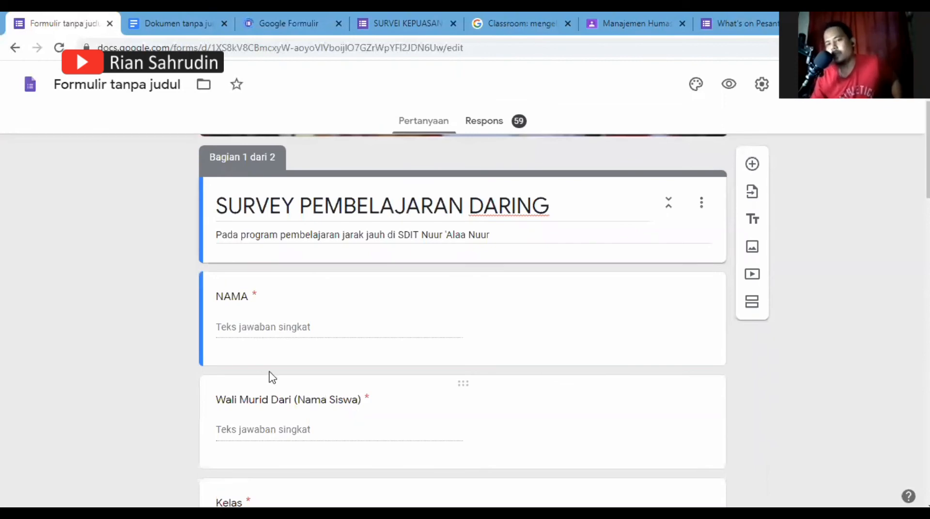
pyautogui.scroll(-7, 251, 290)
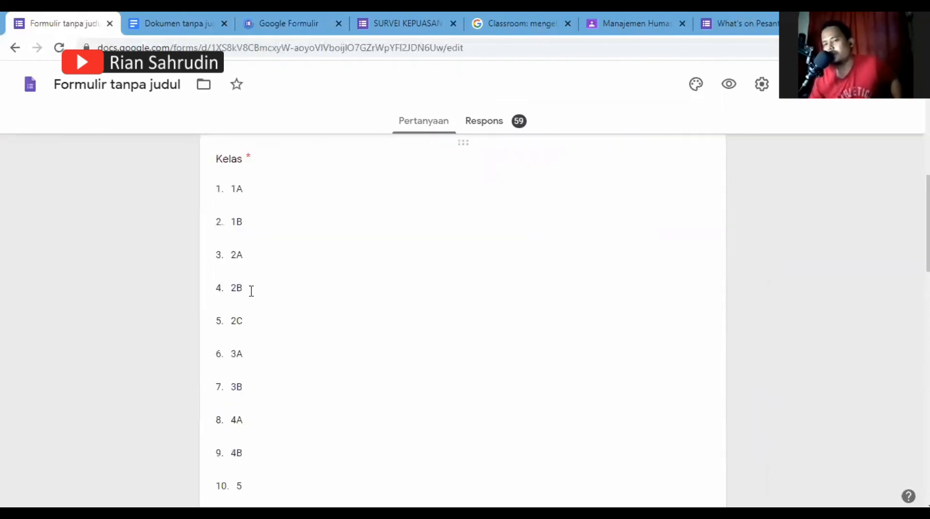
pyautogui.scroll(-4, 252, 288)
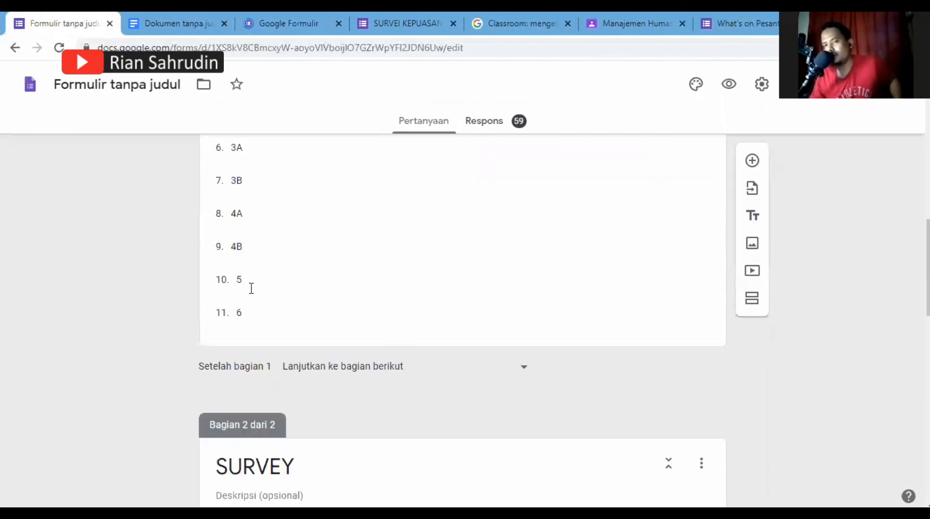
pyautogui.scroll(-4, 255, 286)
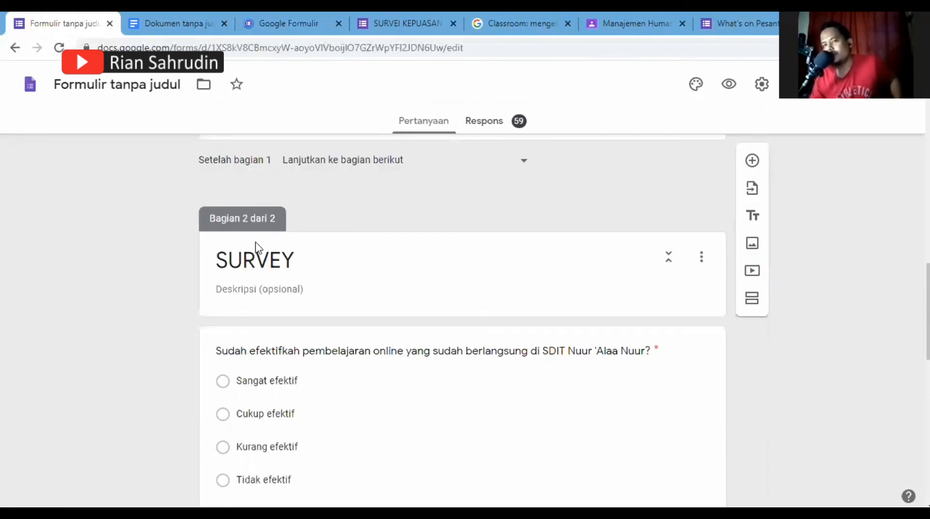
pyautogui.scroll(-3, 255, 255)
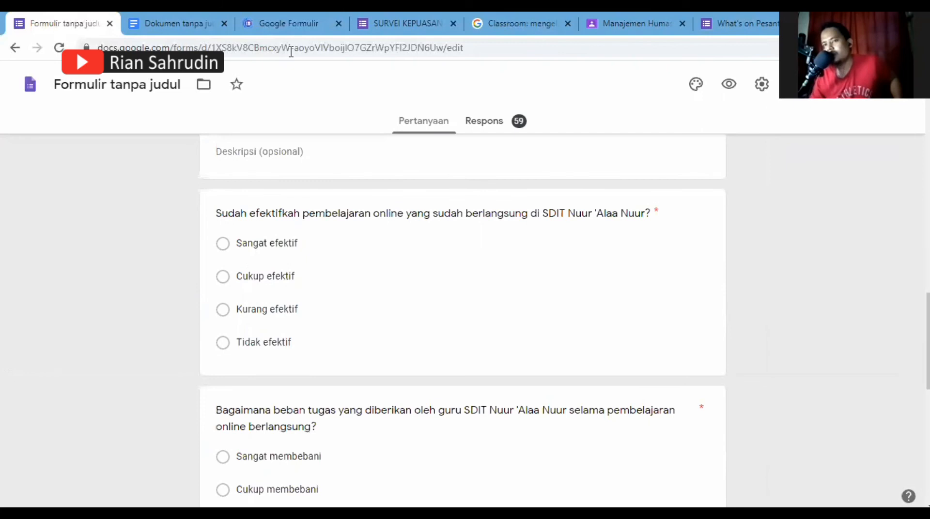
pyautogui.scroll(4, 278, 348)
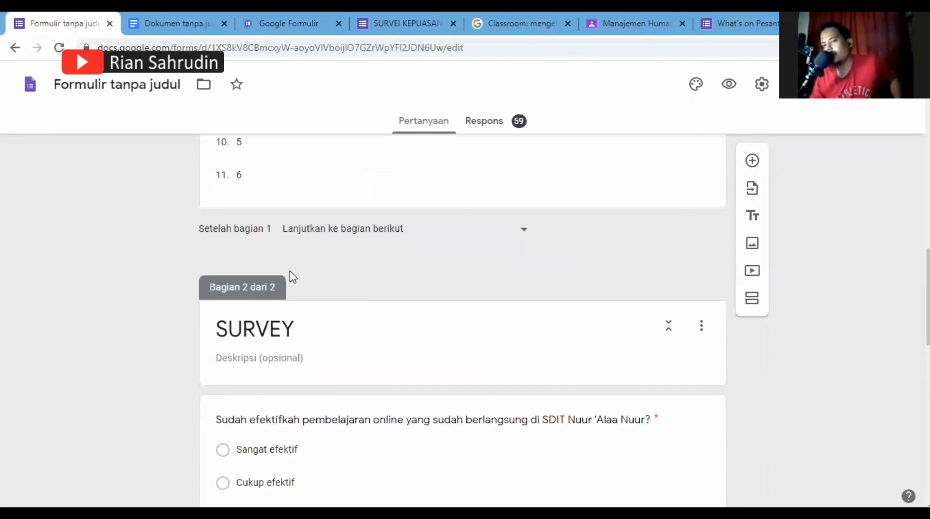
pyautogui.scroll(7, 286, 278)
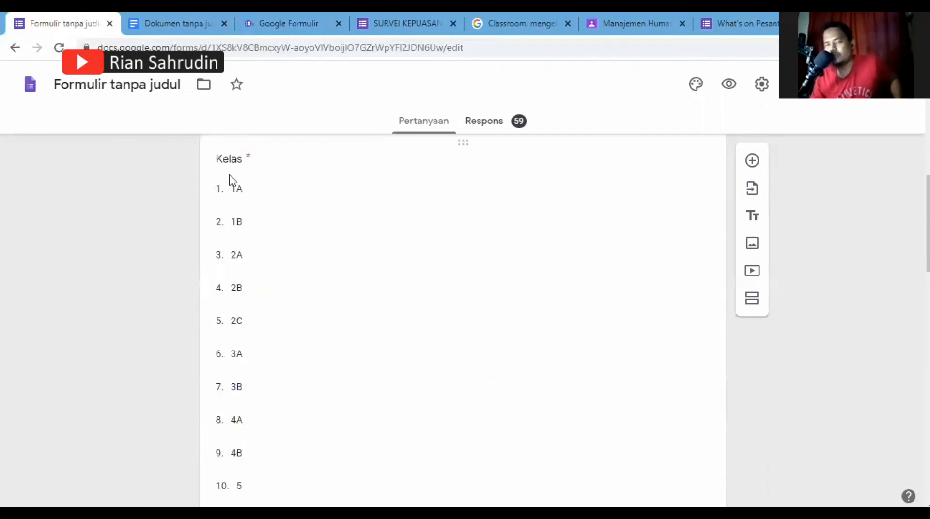
pyautogui.scroll(10, 182, 170)
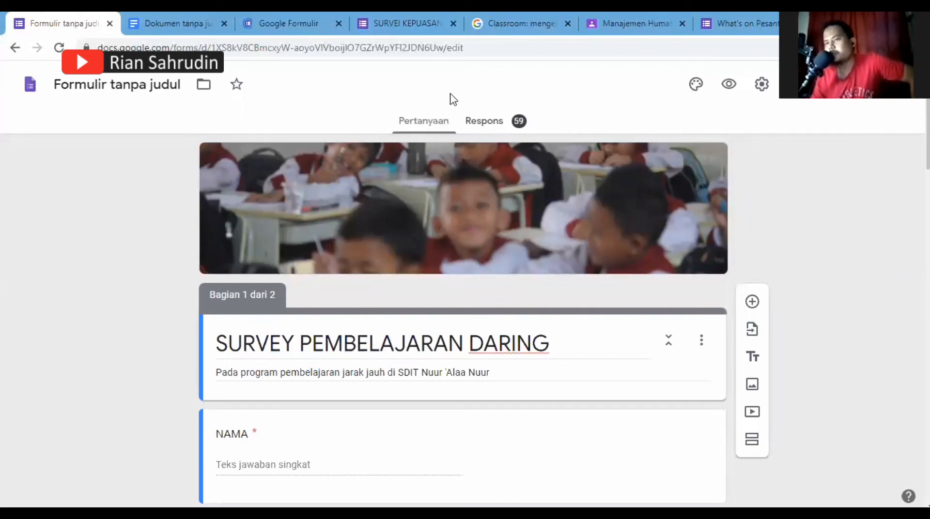
# Open the example survey's responses and look through the summary, from the respondent names and class chart to the suggestions question.
pyautogui.click(475, 127)
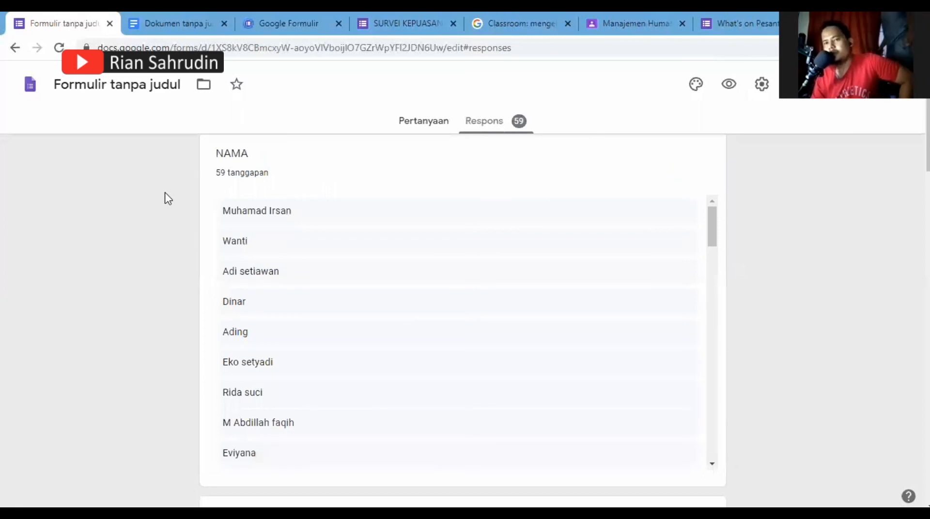
pyautogui.scroll(-3, 169, 199)
pyautogui.scroll(-2, 168, 199)
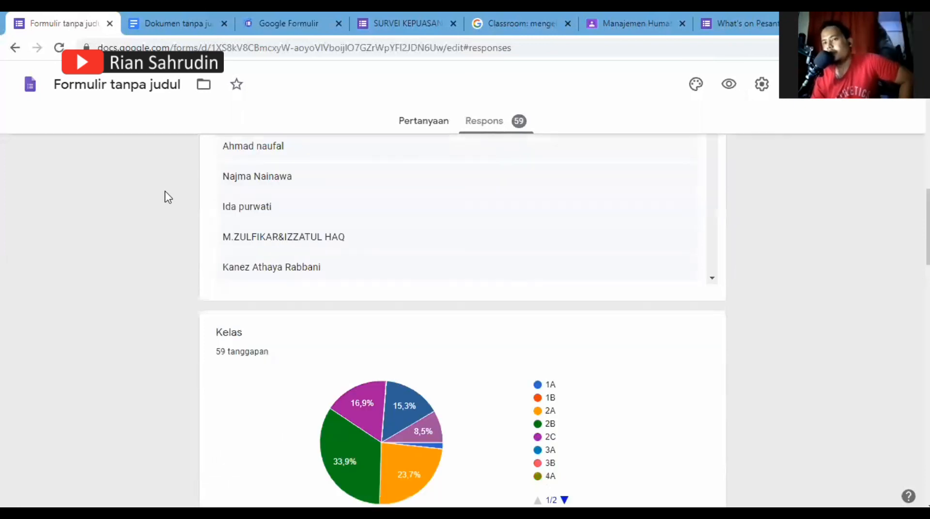
pyautogui.scroll(-5, 168, 196)
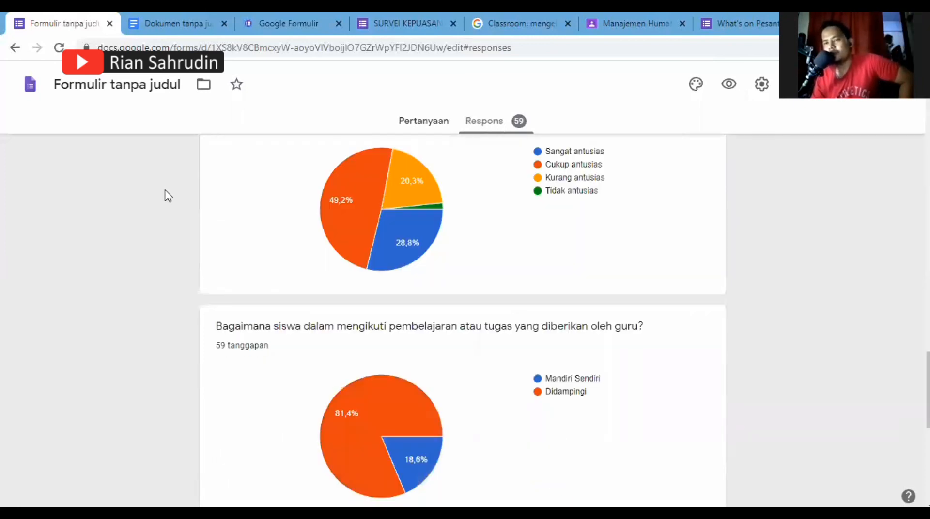
pyautogui.scroll(10, 168, 194)
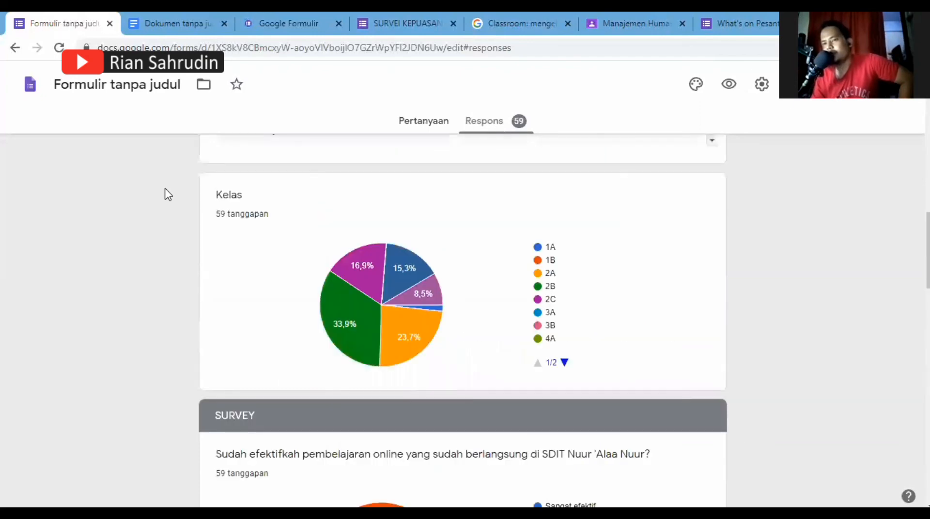
pyautogui.scroll(-10, 168, 194)
pyautogui.scroll(-10, 167, 189)
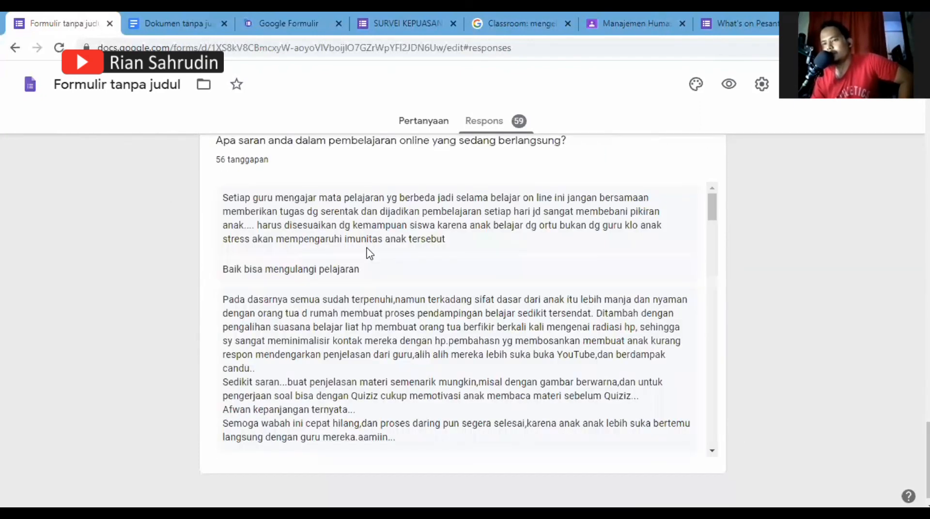
# Read the written answers to the question "Apa saran anda dalam pembelajaran online yang sedang berlangsung?".
pyautogui.scroll(4, 392, 329)
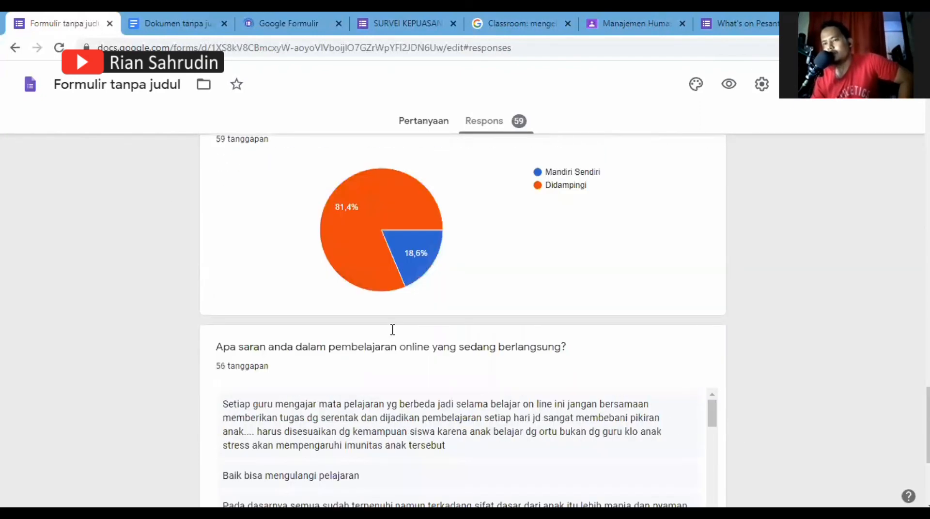
pyautogui.scroll(-8, 393, 329)
pyautogui.scroll(-1, 392, 331)
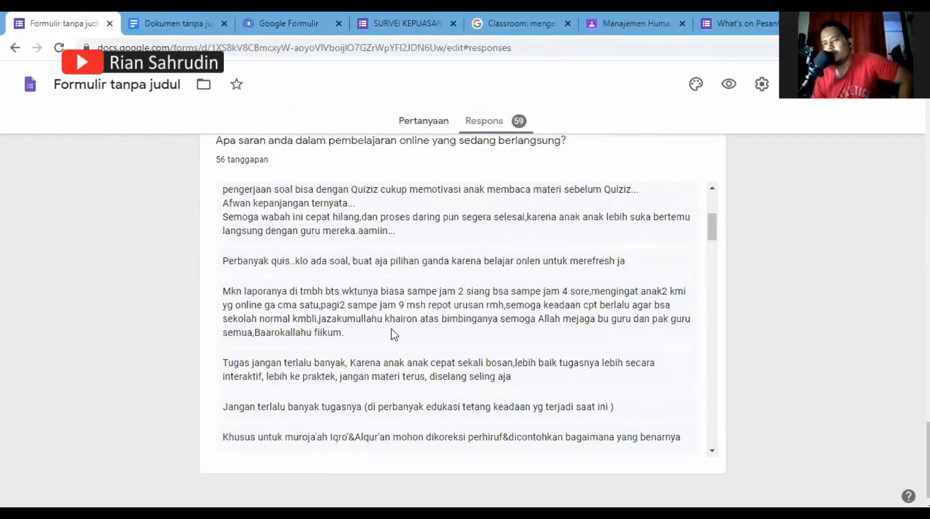
pyautogui.scroll(2, 328, 245)
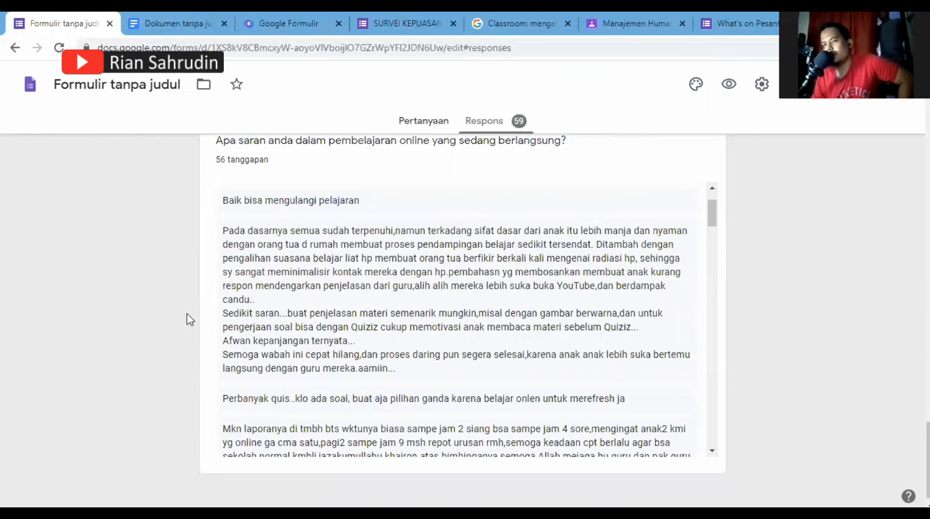
# Examine the pie charts for learning effectiveness, task load and class in the response summary.
pyautogui.scroll(10, 262, 236)
pyautogui.scroll(-12, 262, 237)
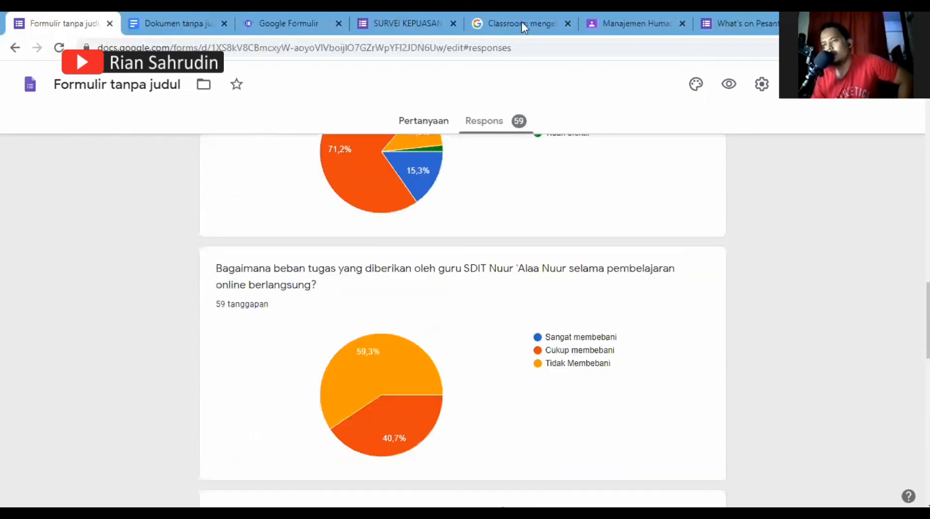
pyautogui.scroll(1, 357, 242)
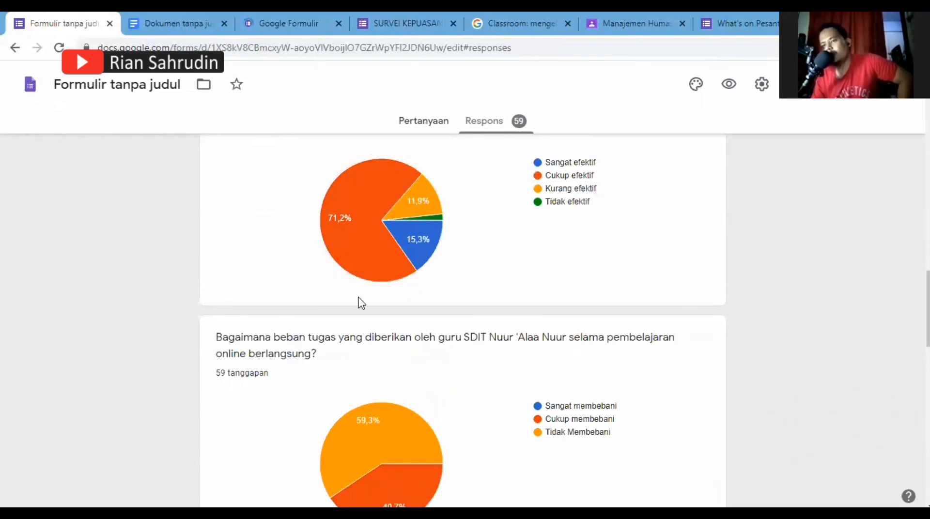
pyautogui.scroll(-10, 353, 279)
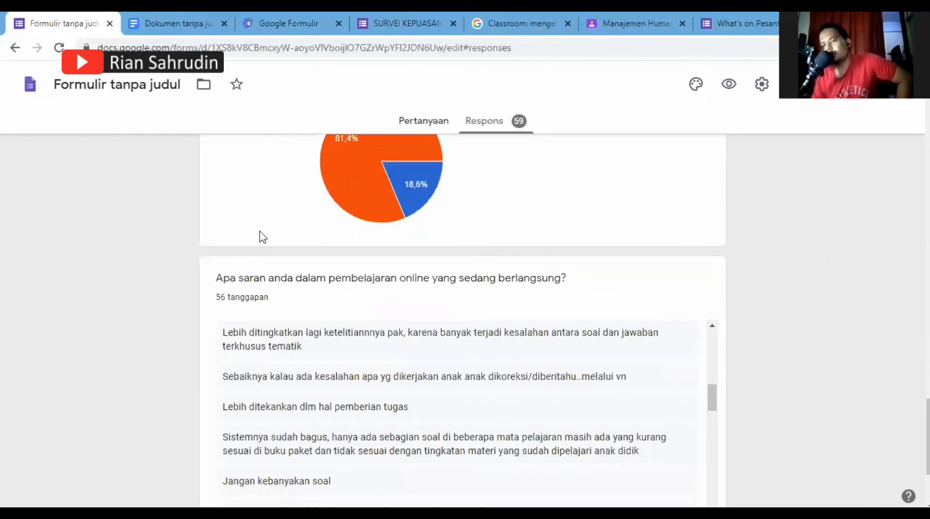
pyautogui.scroll(12, 266, 243)
pyautogui.scroll(5, 271, 264)
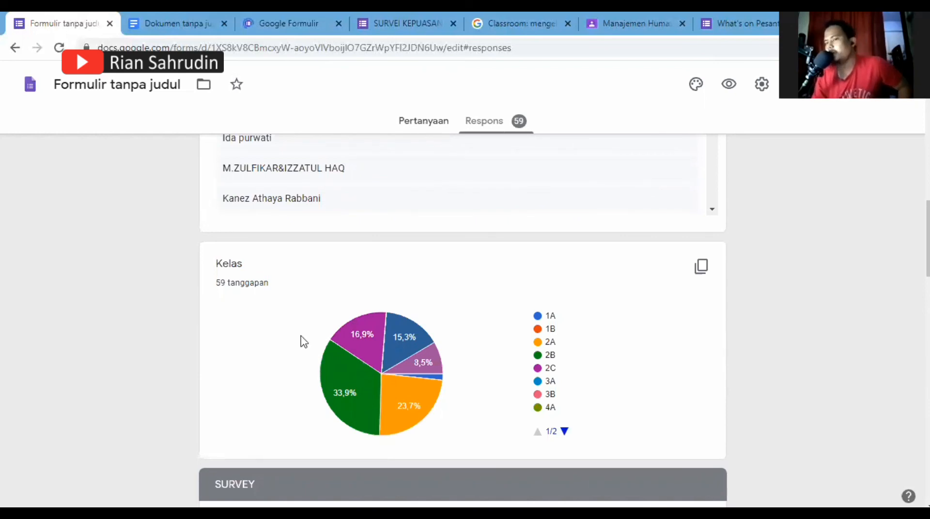
pyautogui.scroll(4, 147, 270)
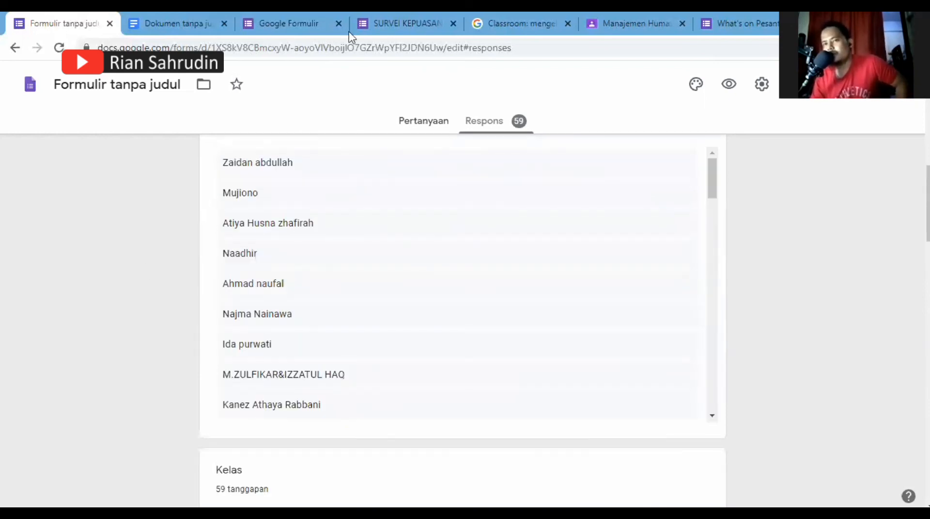
# Check the Forms home page of recent forms, then return to the example survey's responses and go through them down to the suggestions.
pyautogui.hotkey('ctrl', '3')
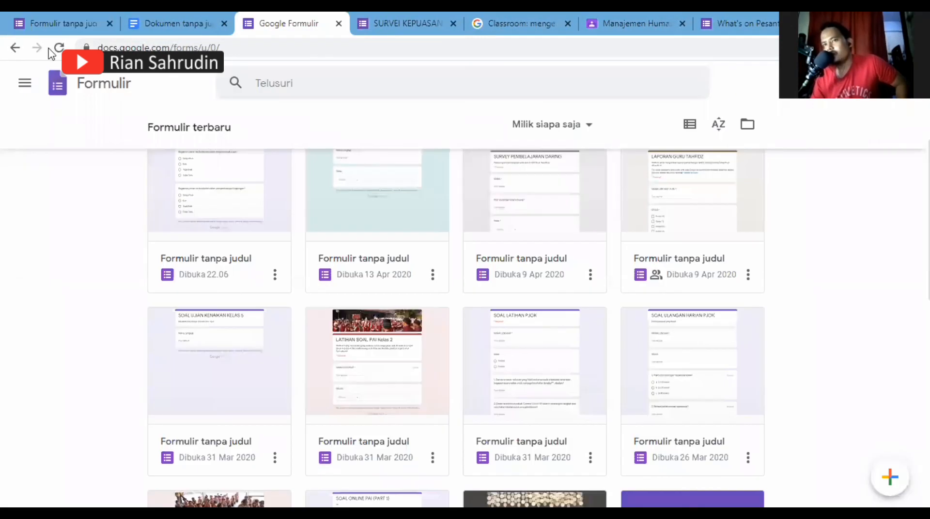
pyautogui.hotkey('ctrl', '1')
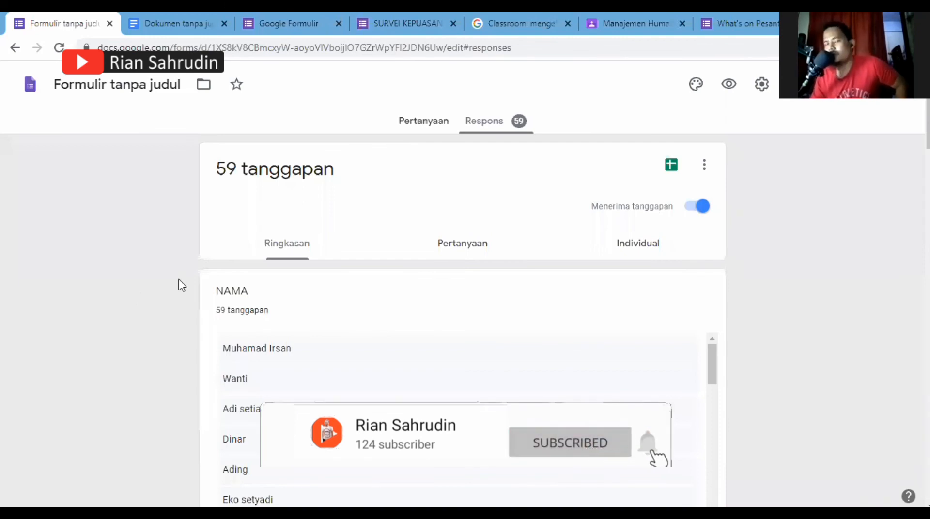
pyautogui.scroll(-7, 216, 129)
pyautogui.scroll(-10, 216, 128)
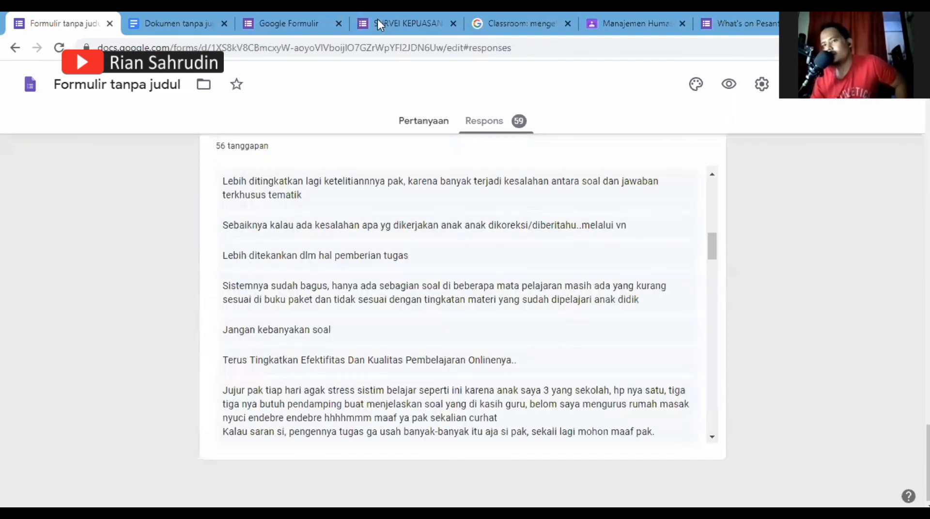
# Switch to the preview of "SURVEI KEPUASAN MASYARAKAT TERHADAP SEKOLAH" and view its title and both questions.
pyautogui.hotkey('ctrl', '4')
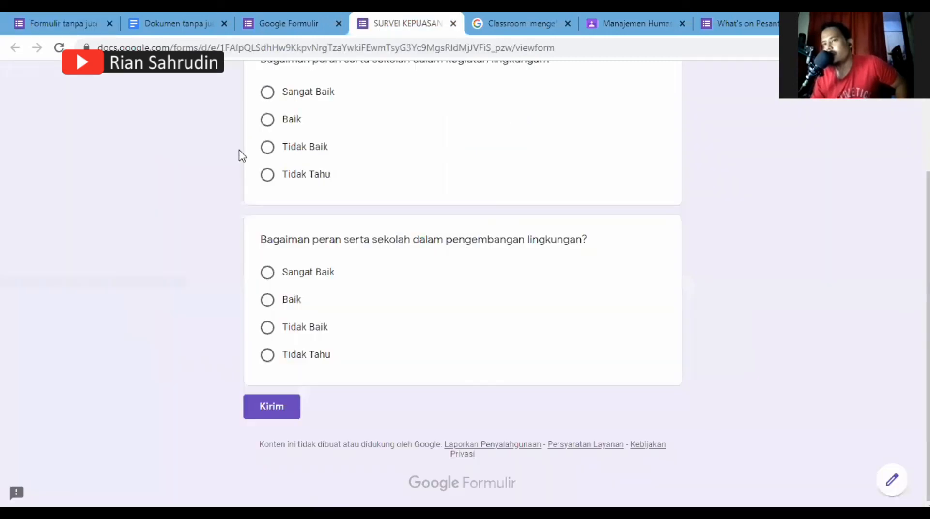
pyautogui.scroll(3, 238, 151)
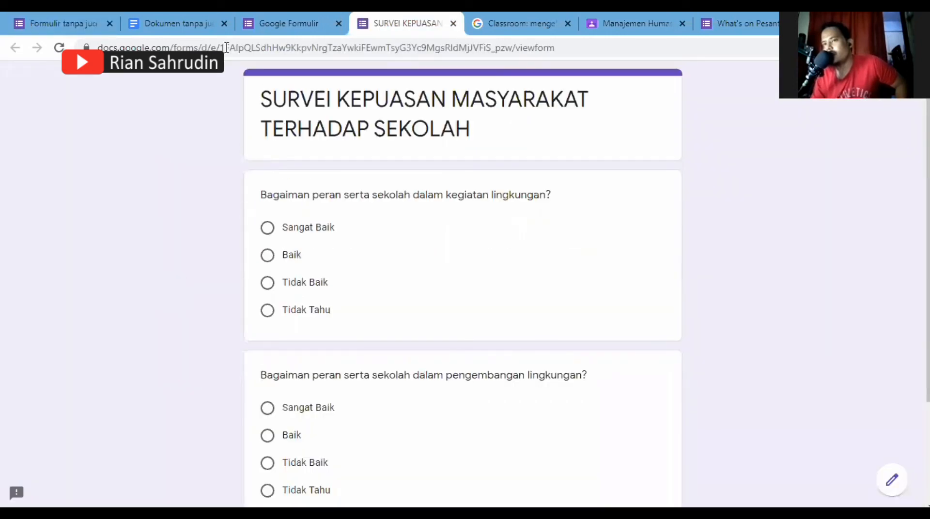